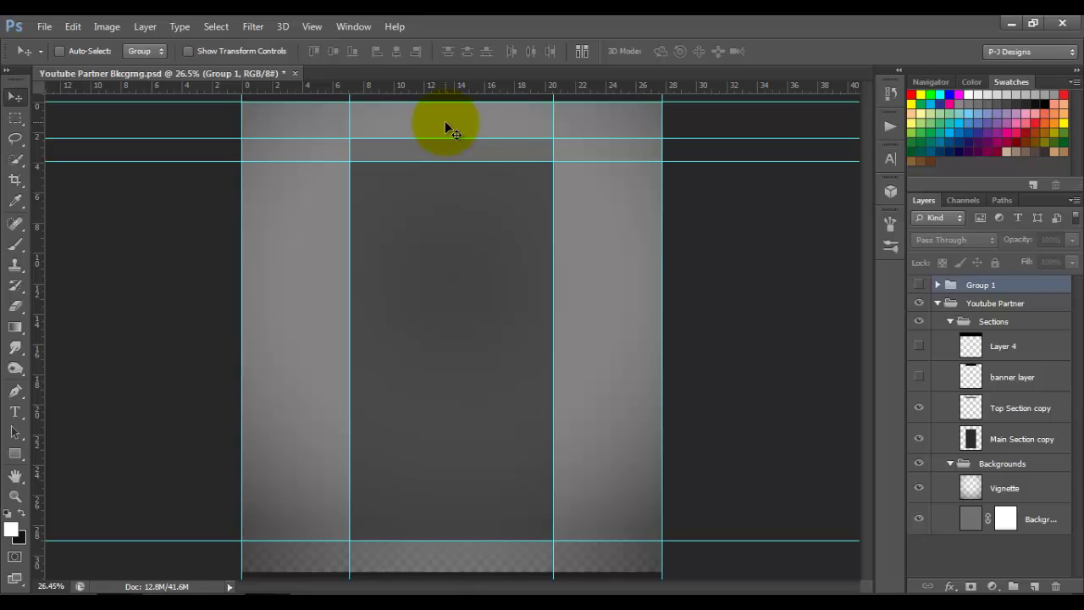
Zoom in on the banner, then expand Group 1 and make it visible
{"action": "scroll", "coordinate": [446, 127], "scroll_direction": "up", "scroll_amount": 1}
{"action": "scroll", "coordinate": [447, 128], "scroll_direction": "down", "scroll_amount": 1}
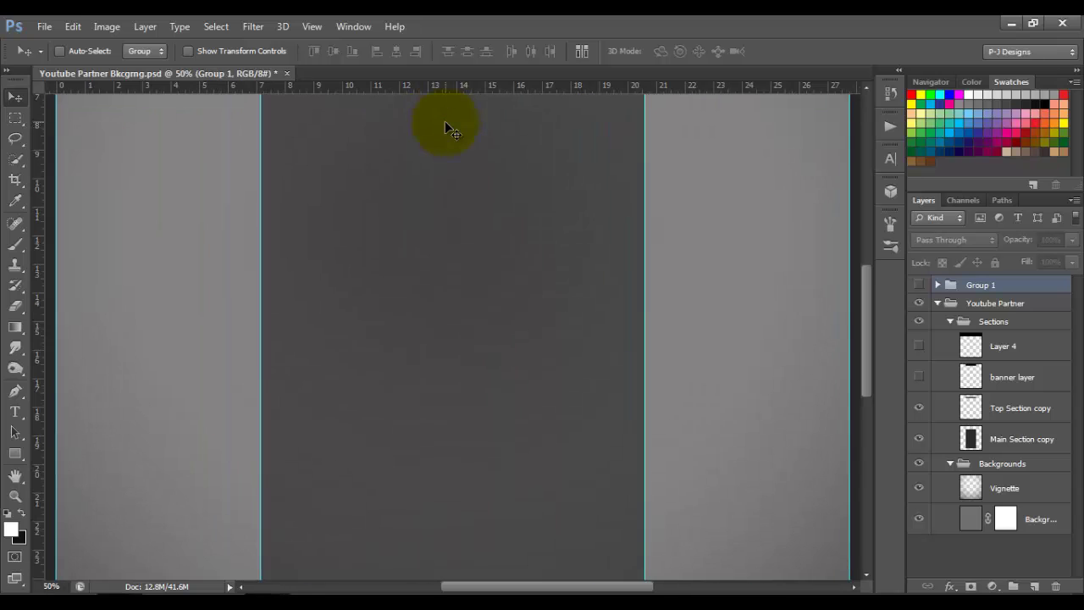
{"action": "key", "text": "ctrl+plus"}
{"action": "mouse_move", "coordinate": [867, 286]}
{"action": "left_mouse_down"}
{"action": "mouse_move", "coordinate": [863, 146]}
{"action": "mouse_move", "coordinate": [862, 226]}
{"action": "left_mouse_up"}
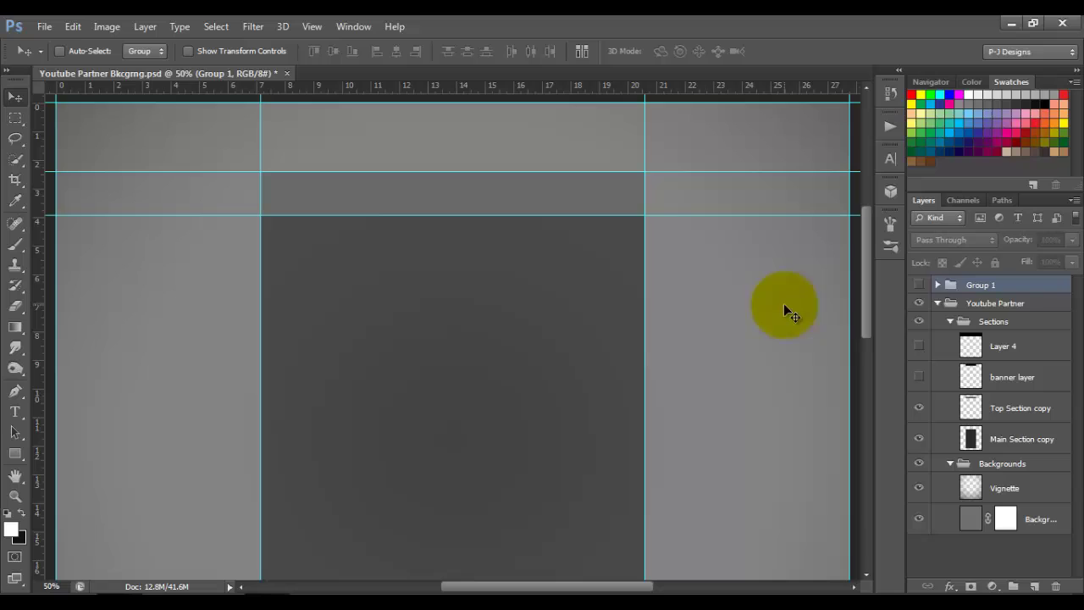
{"action": "left_click", "coordinate": [938, 286]}
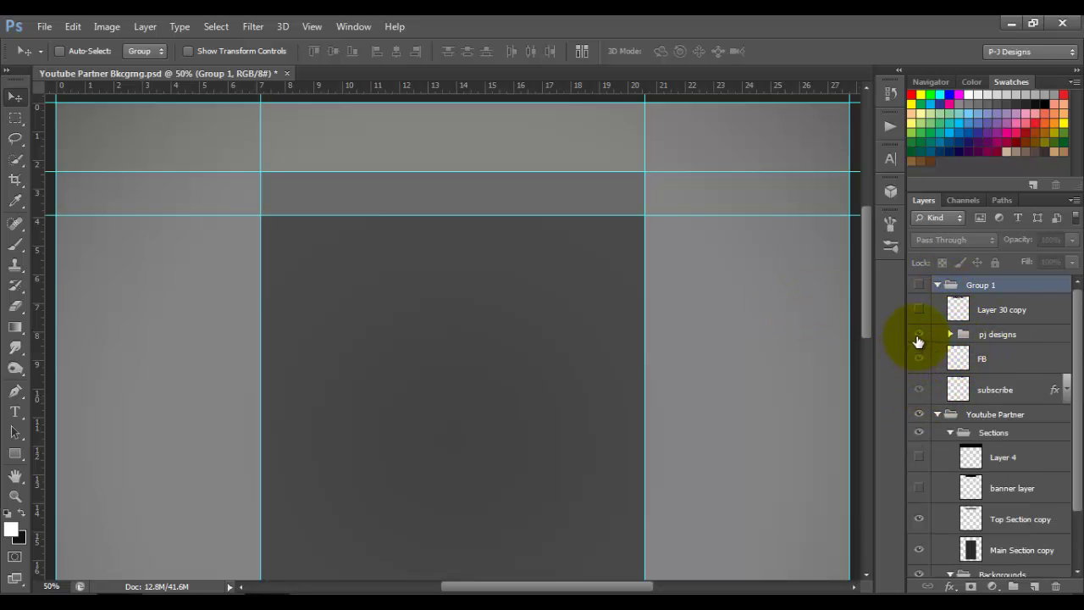
{"action": "left_click", "coordinate": [917, 288]}
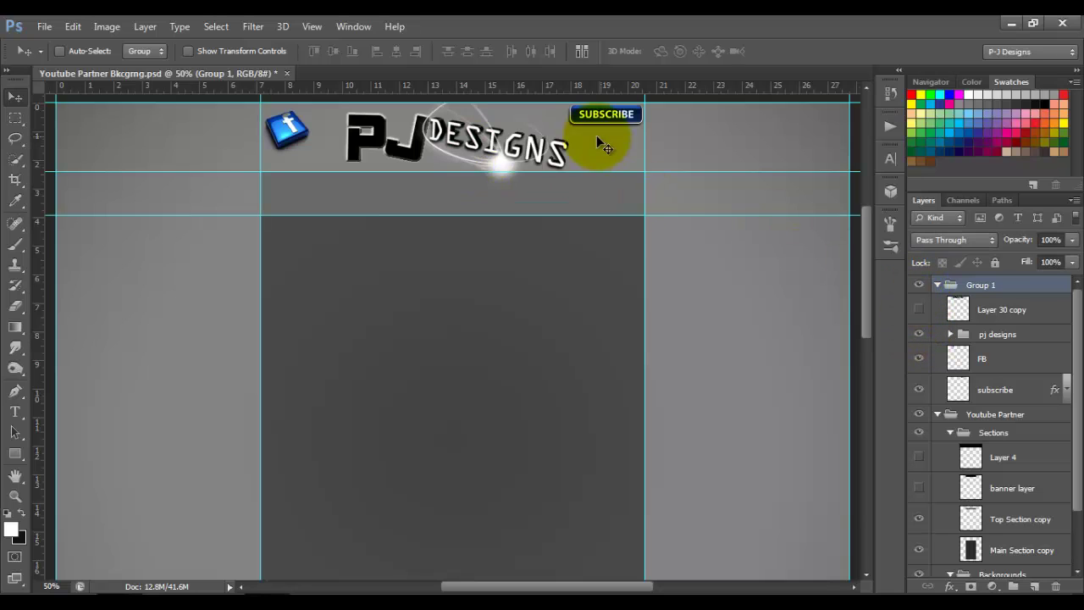
Toggle the subscribe, FB and pj designs layers to check them, then show Layer 30 copy
{"action": "left_click", "coordinate": [920, 392]}
{"action": "left_click", "coordinate": [920, 390]}
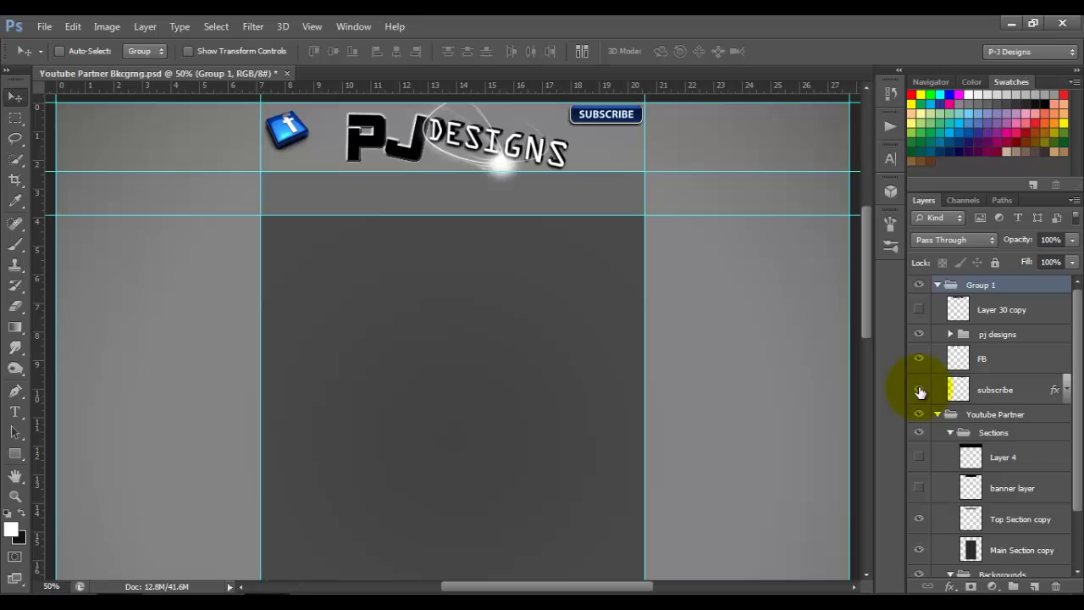
{"action": "left_click", "coordinate": [920, 358]}
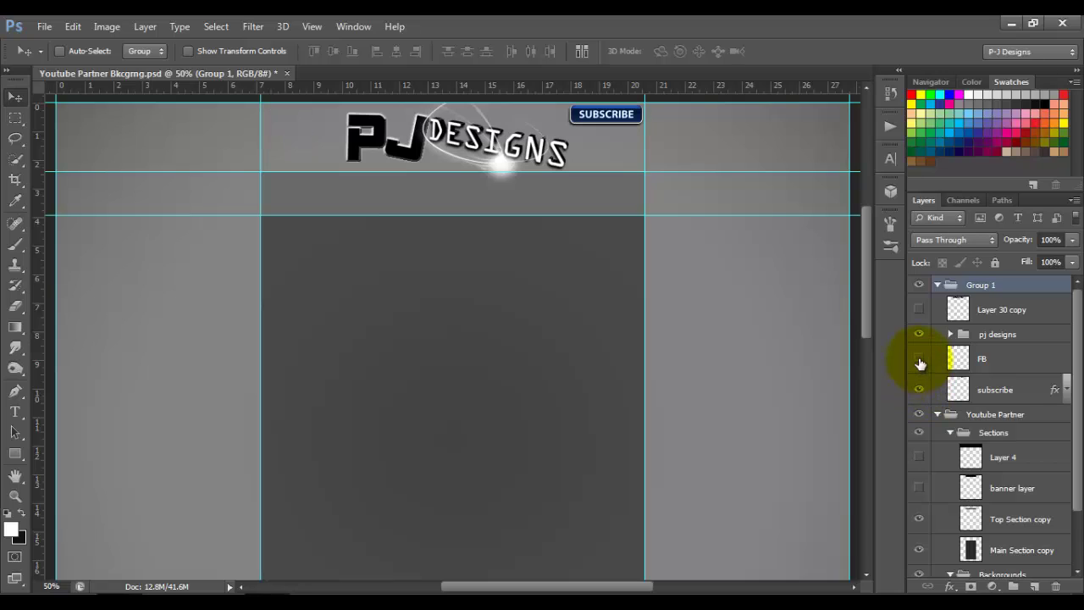
{"action": "left_click", "coordinate": [920, 360]}
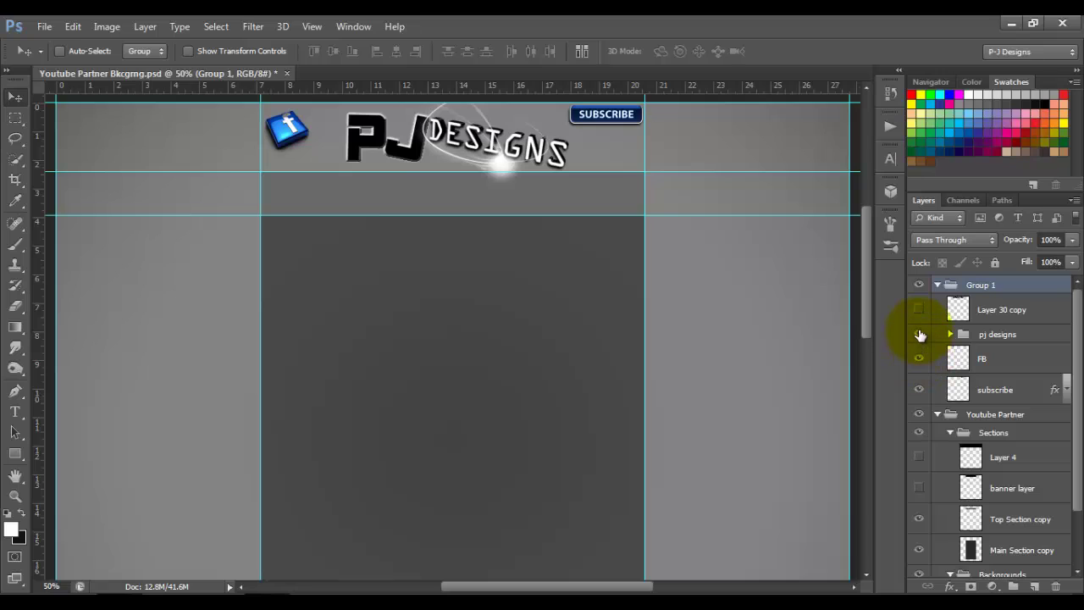
{"action": "left_click", "coordinate": [920, 334]}
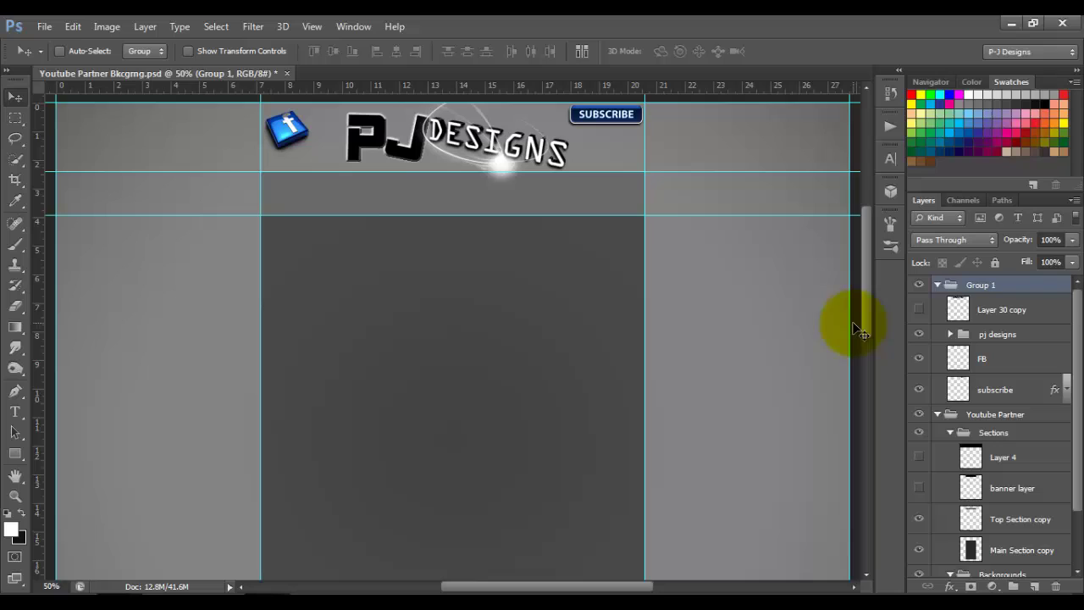
{"action": "left_click", "coordinate": [919, 310]}
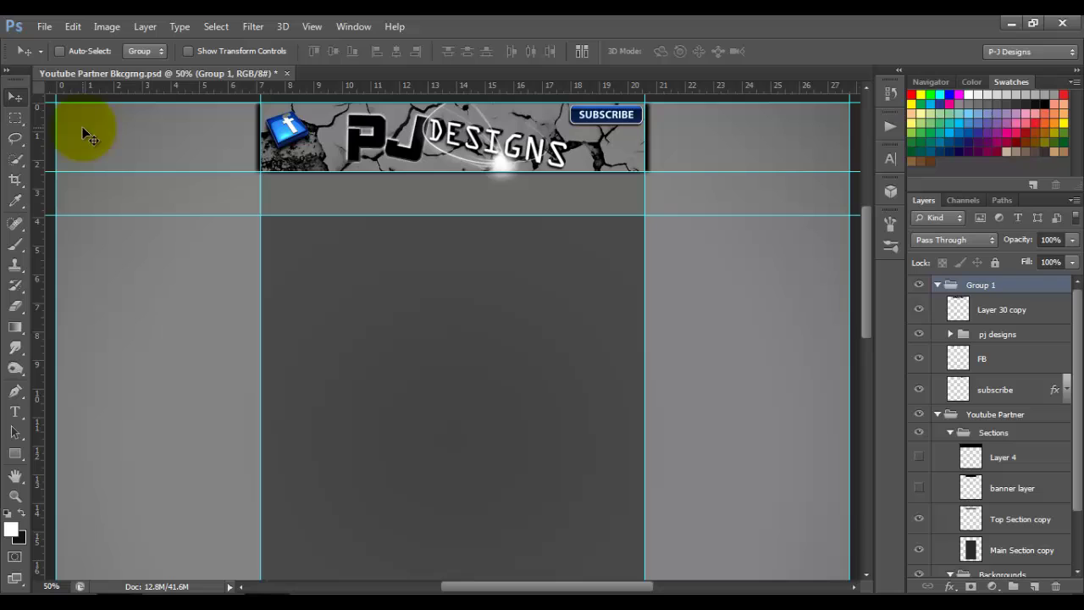
Marquee-select the whole banner at 100% zoom and Copy Merged it
{"action": "left_click", "coordinate": [16, 118]}
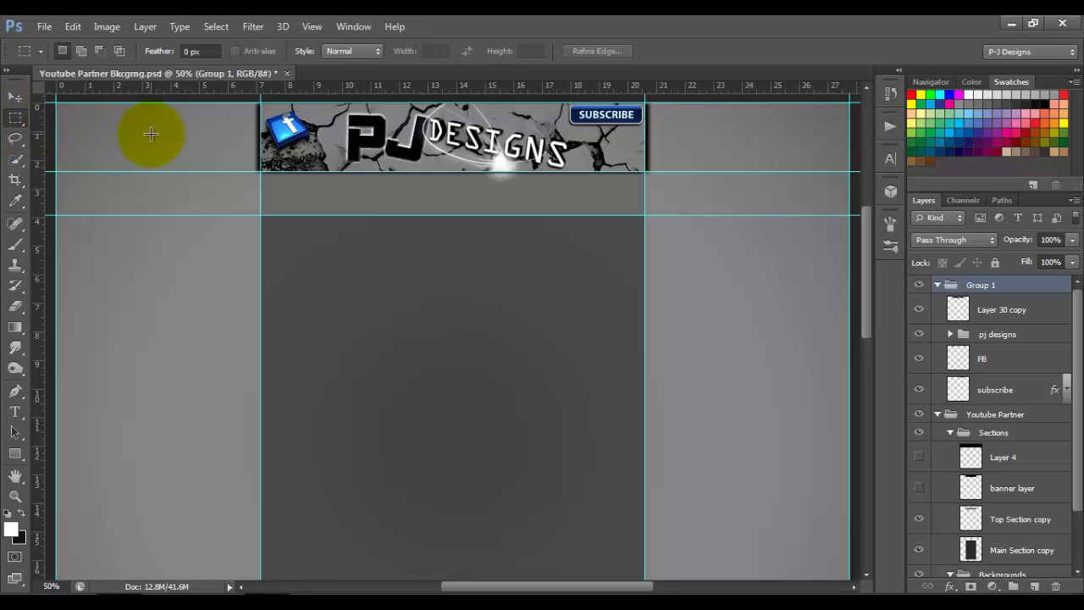
{"action": "key", "text": "ctrl+plus"}
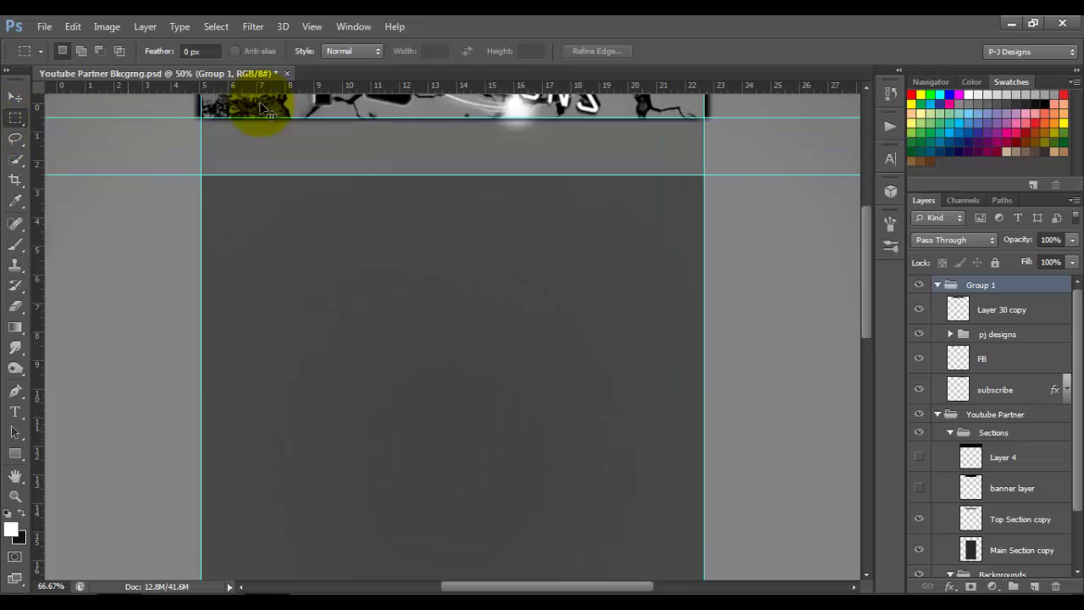
{"action": "key", "text": "ctrl+plus"}
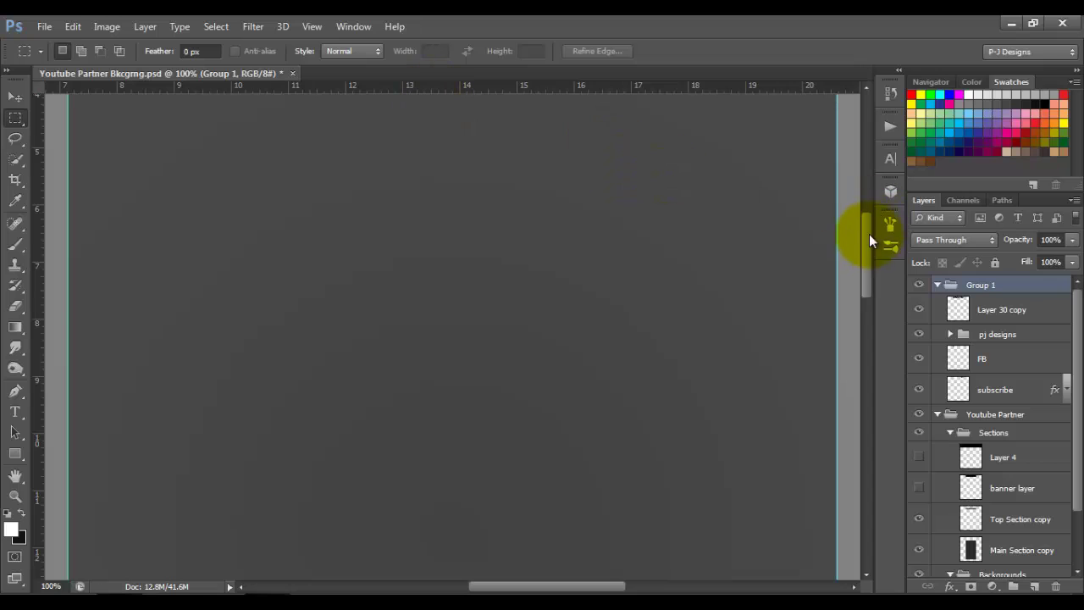
{"action": "left_click_drag", "start_coordinate": [869, 241], "coordinate": [872, 176]}
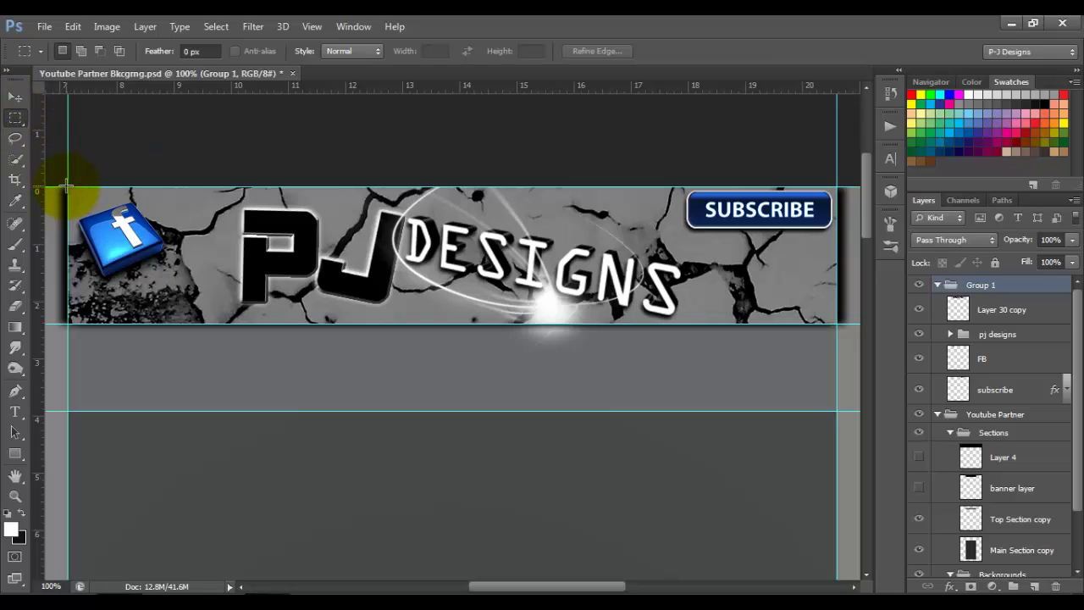
{"action": "mouse_move", "coordinate": [68, 186]}
{"action": "left_mouse_down"}
{"action": "mouse_move", "coordinate": [473, 294]}
{"action": "mouse_move", "coordinate": [837, 324]}
{"action": "left_mouse_up"}
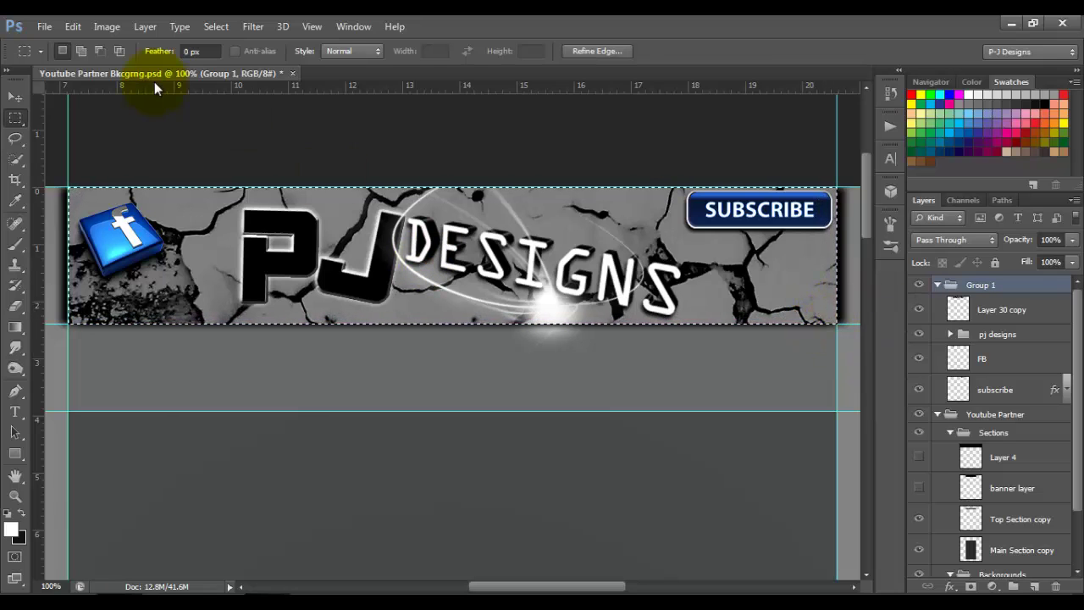
{"action": "left_click", "coordinate": [73, 26]}
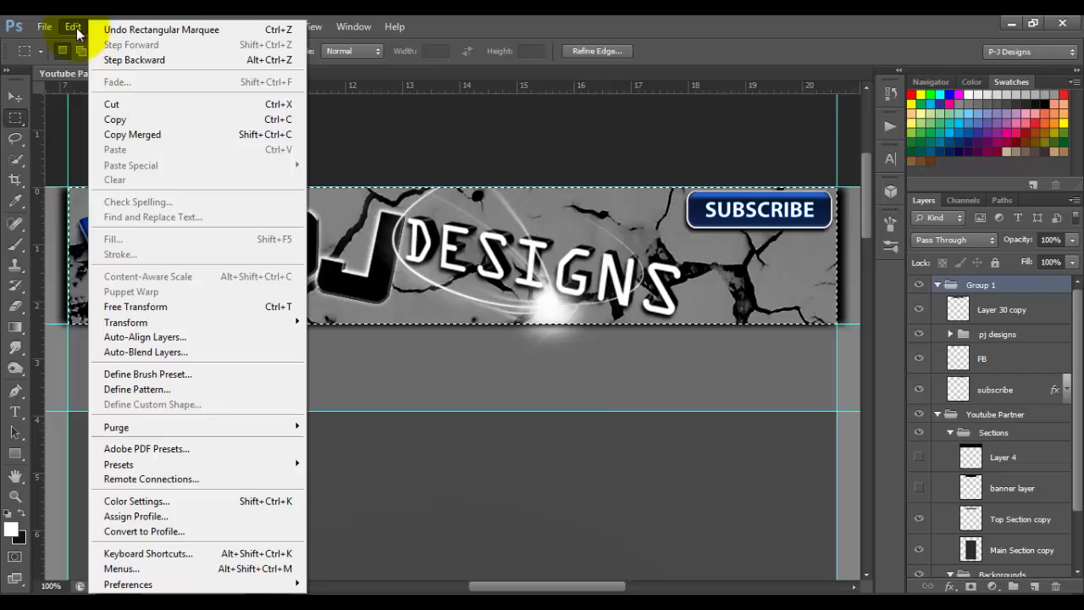
{"action": "left_click", "coordinate": [140, 135]}
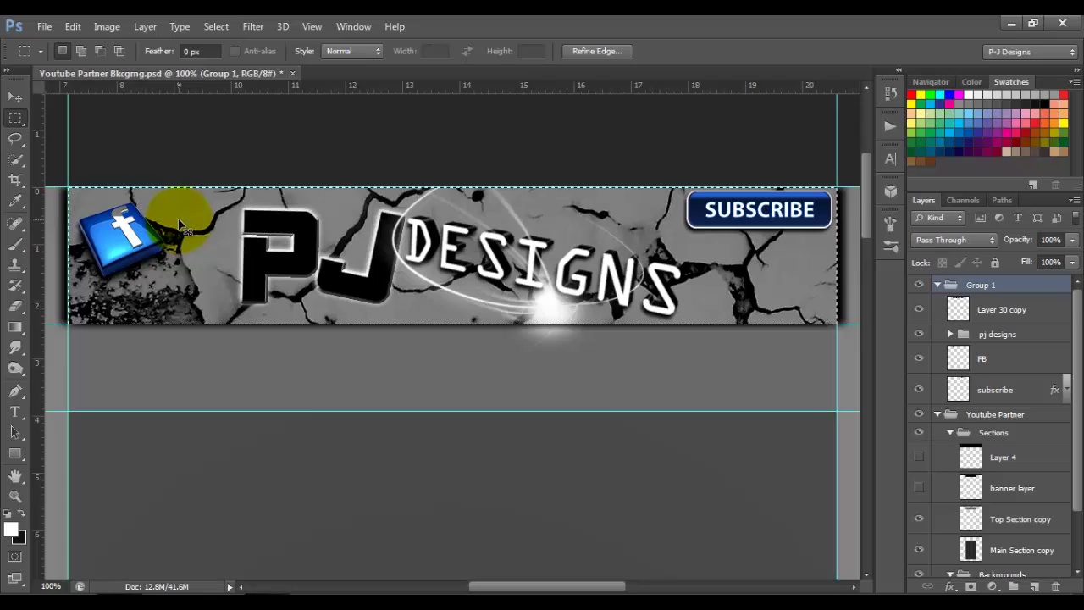
Deselect, create a 969 × 173 px clipboard-preset document, and paste the banner into it
{"action": "key", "text": "ctrl+d"}
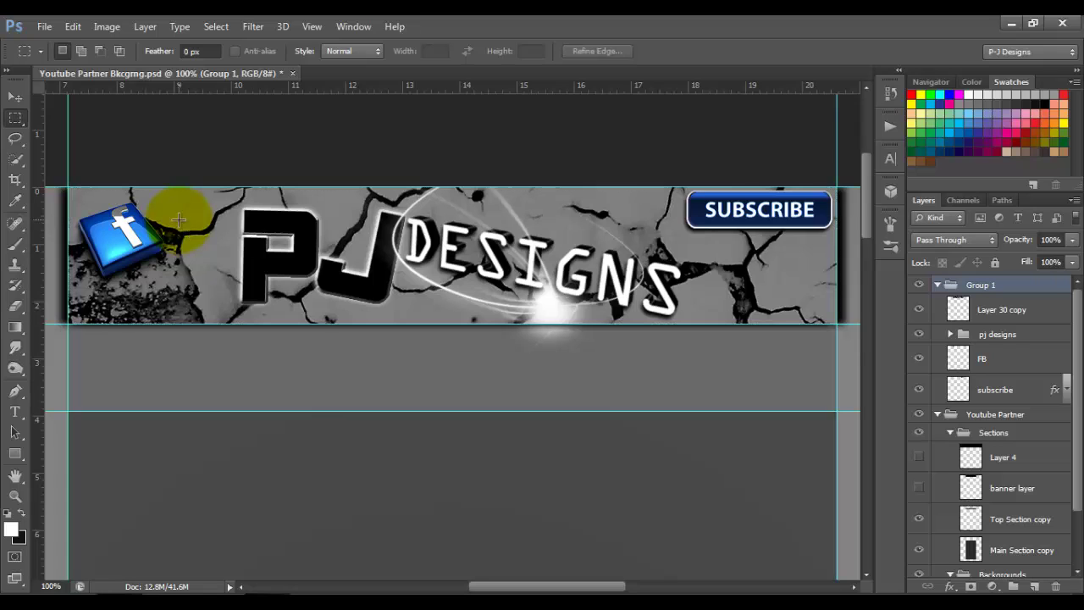
{"action": "left_click", "coordinate": [44, 26]}
{"action": "left_click", "coordinate": [53, 43]}
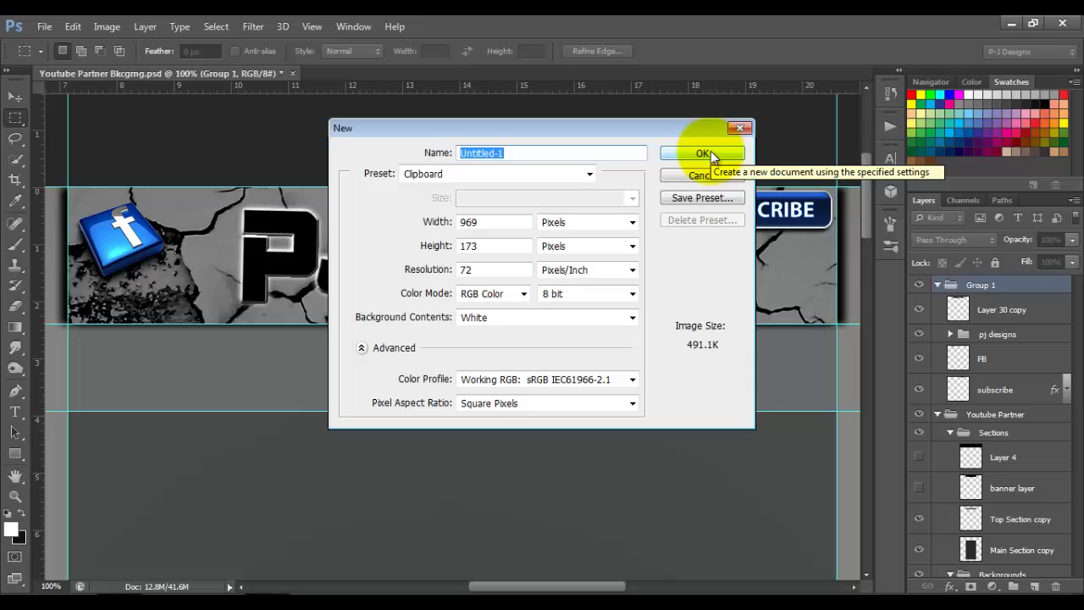
{"action": "left_click", "coordinate": [710, 153]}
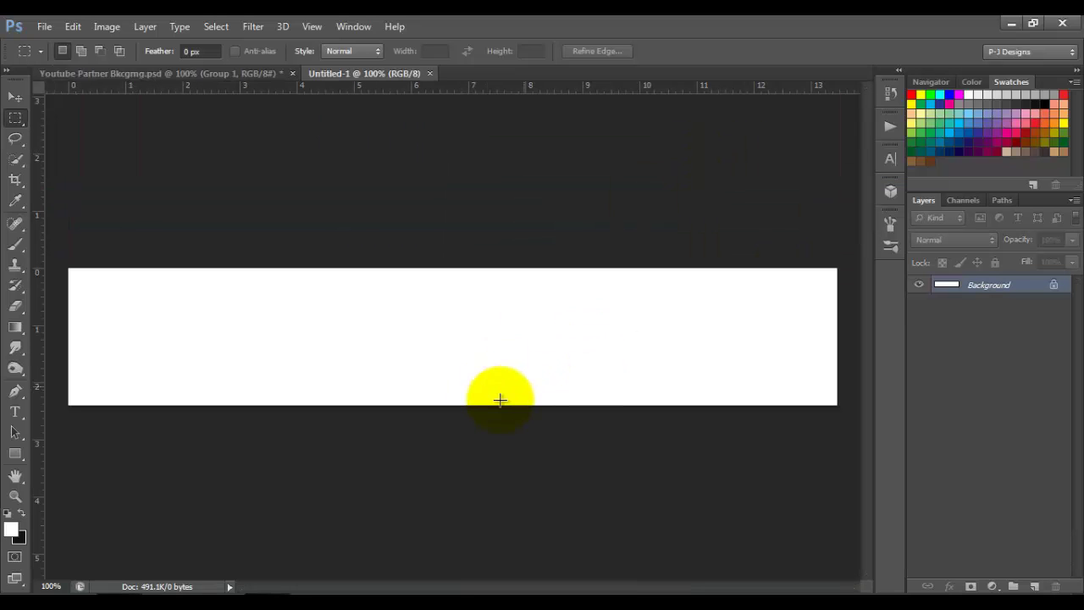
{"action": "left_click", "coordinate": [73, 26]}
{"action": "mouse_move", "coordinate": [131, 166]}
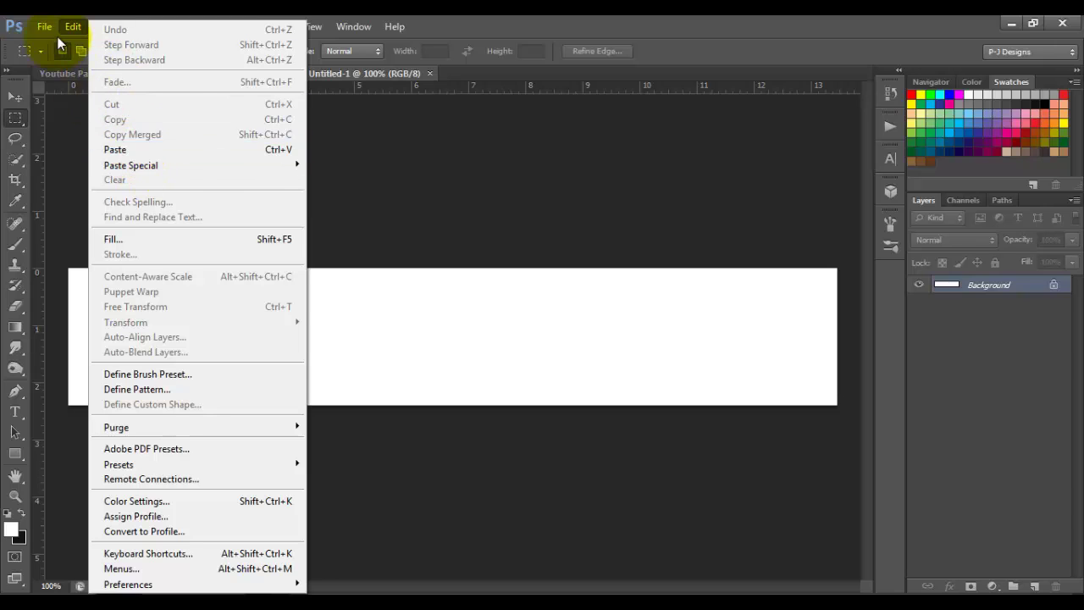
{"action": "left_click", "coordinate": [123, 150]}
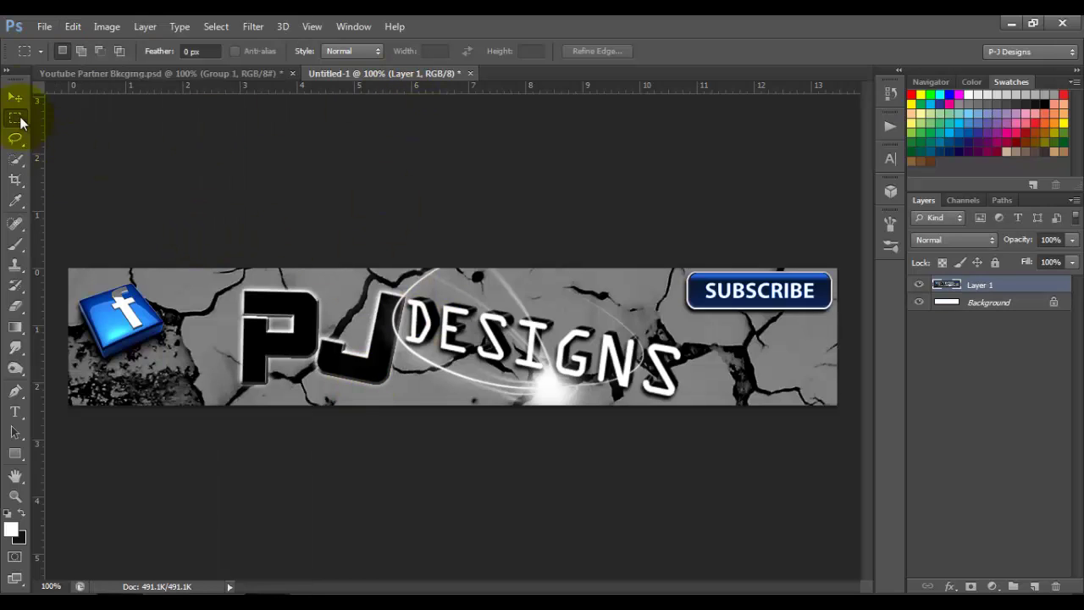
{"action": "left_click", "coordinate": [15, 97]}
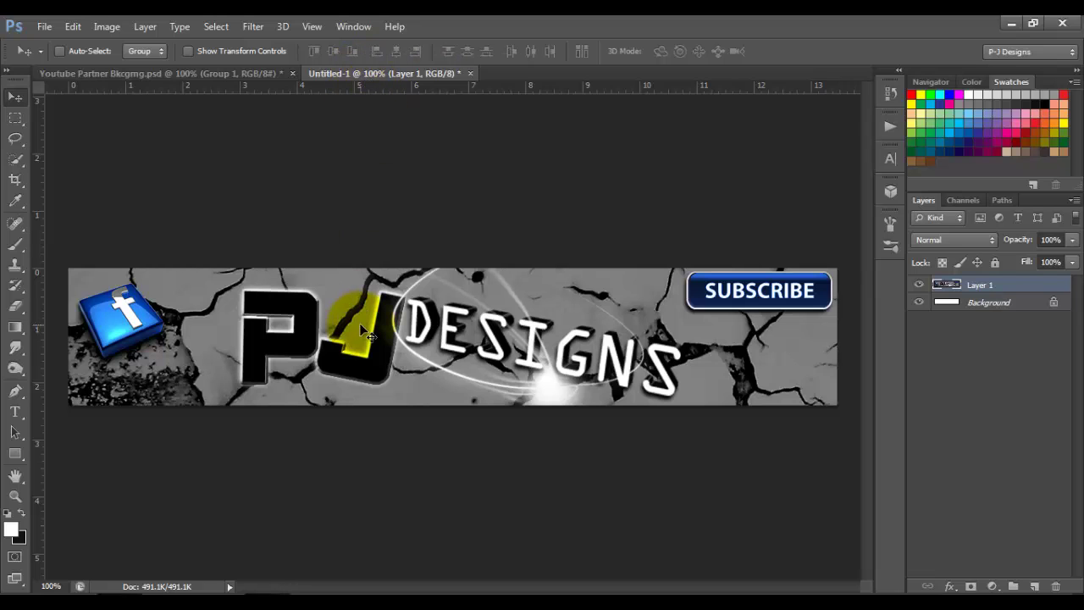
Save the Youtube Partner background for web as Youtube-Partner-Bkcgmg.png in Desktop > tutorial
{"action": "left_click", "coordinate": [200, 78]}
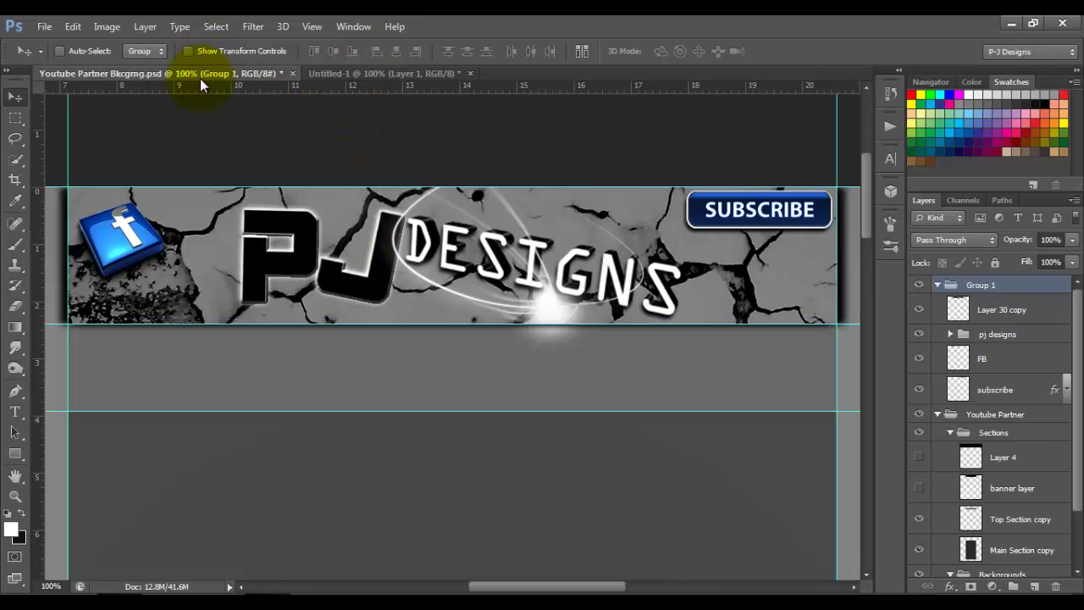
{"action": "key", "text": "ctrl+0"}
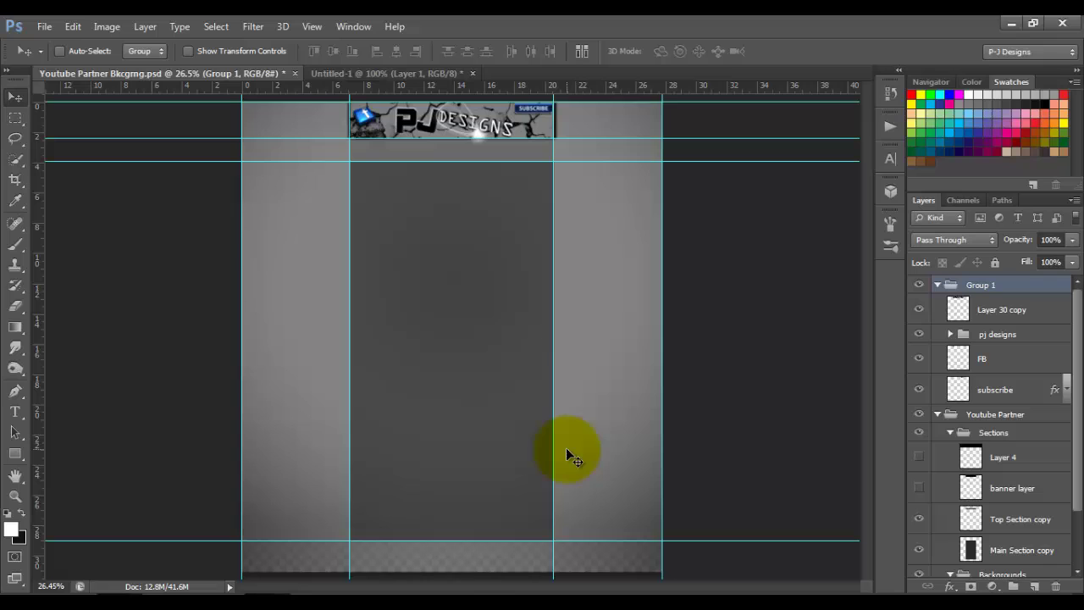
{"action": "left_click", "coordinate": [42, 27]}
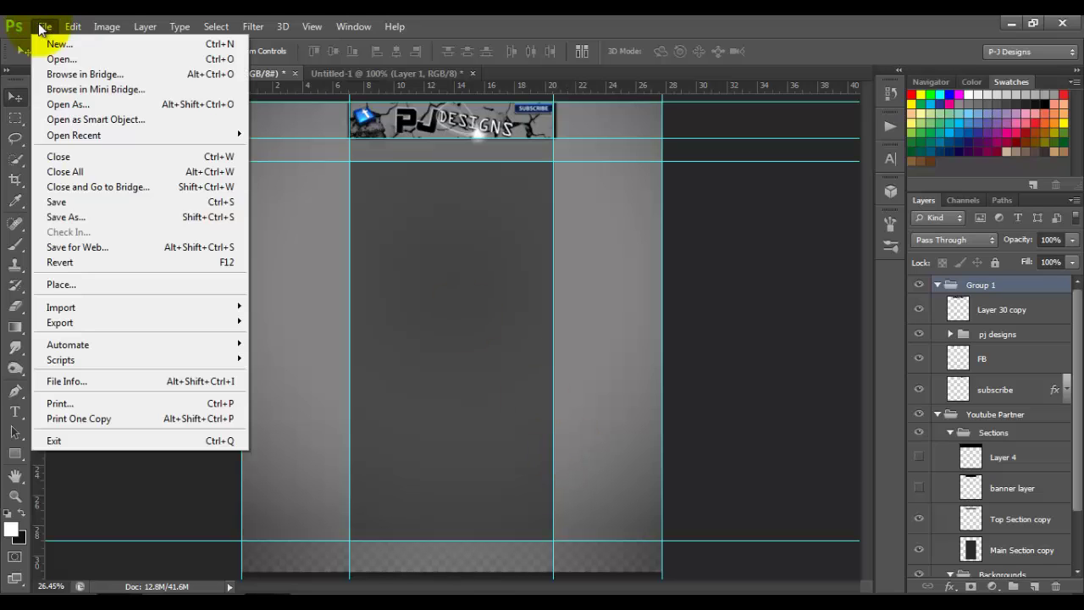
{"action": "left_click", "coordinate": [97, 252]}
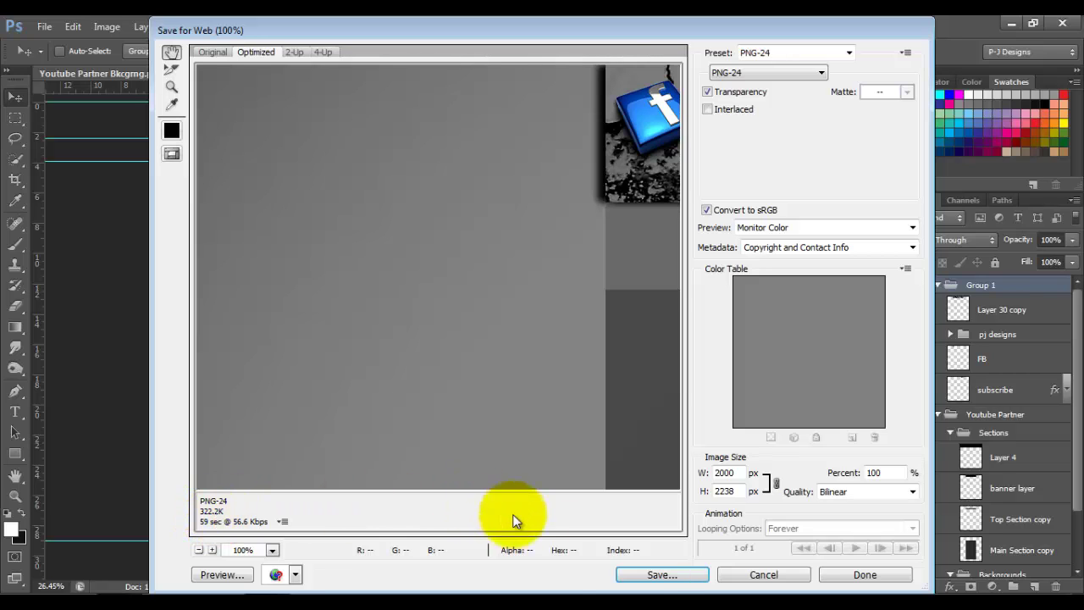
{"action": "left_click", "coordinate": [661, 575]}
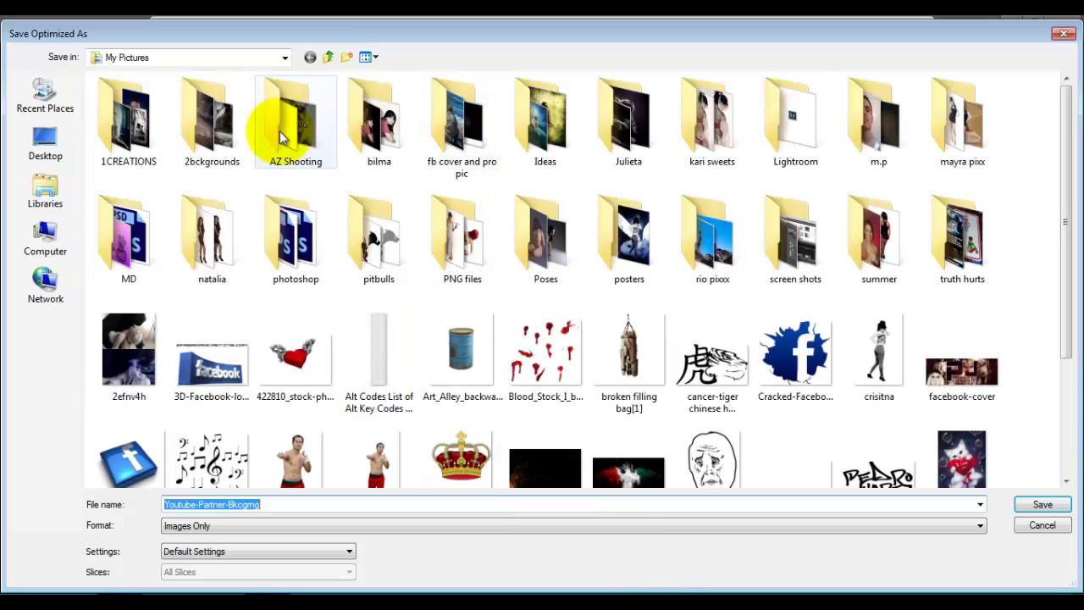
{"action": "left_click", "coordinate": [50, 185]}
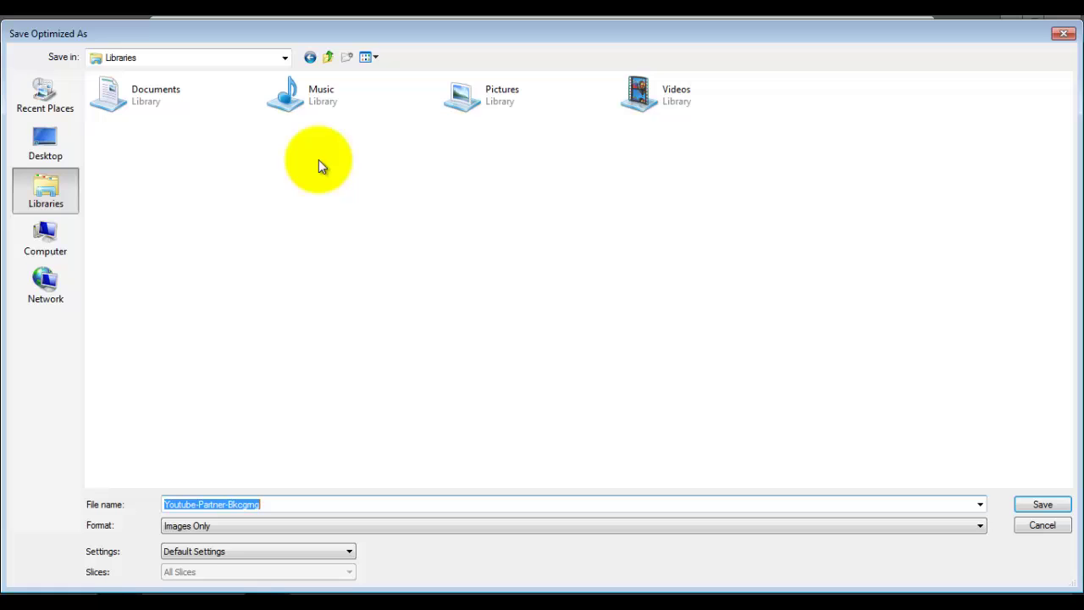
{"action": "left_click", "coordinate": [52, 144]}
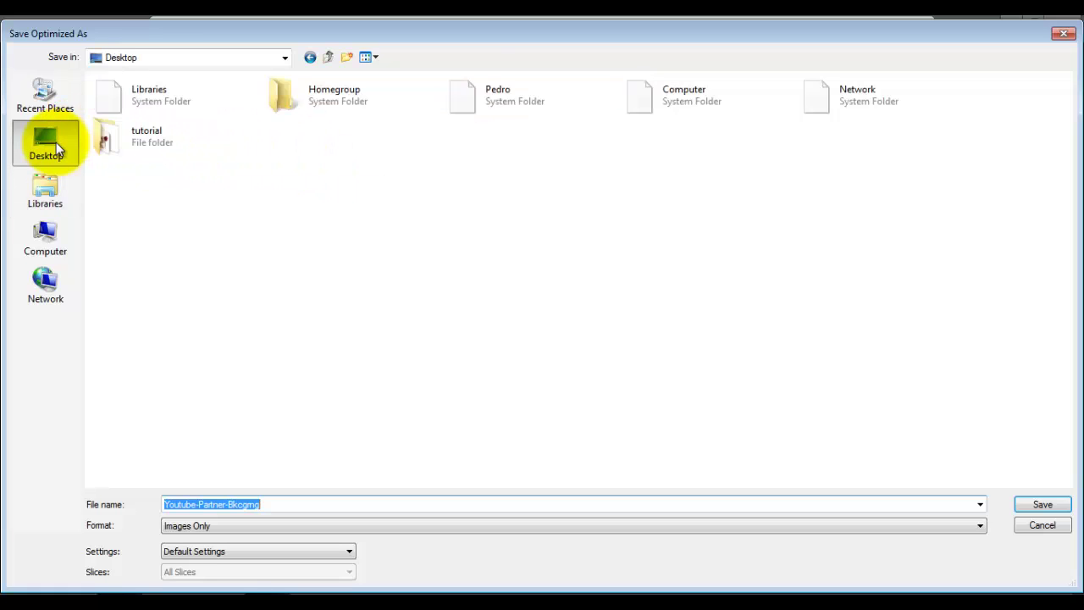
{"action": "double_click", "coordinate": [121, 139]}
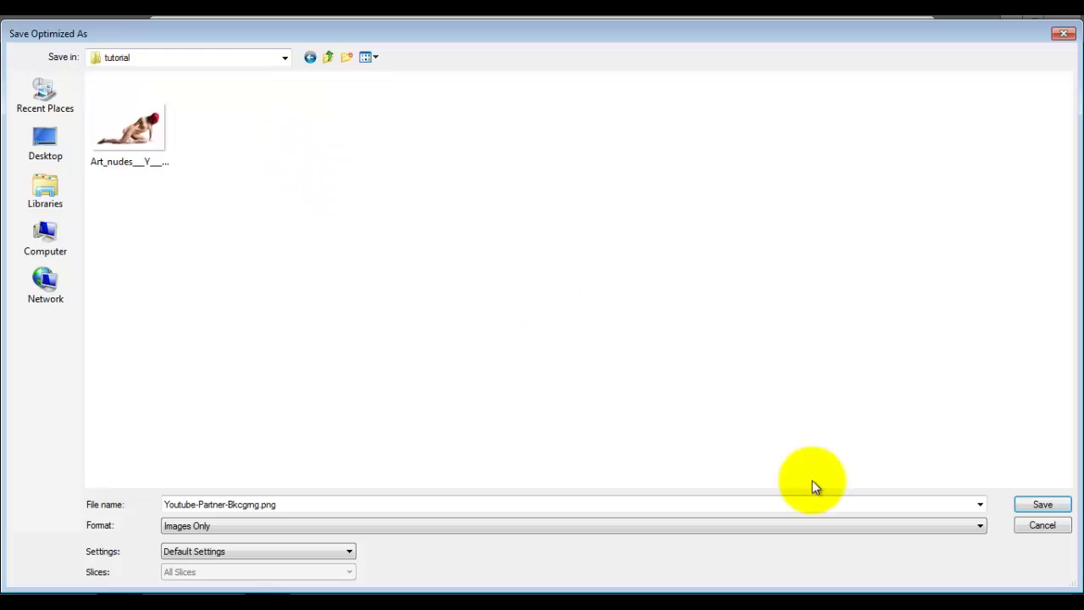
{"action": "left_click", "coordinate": [1029, 506]}
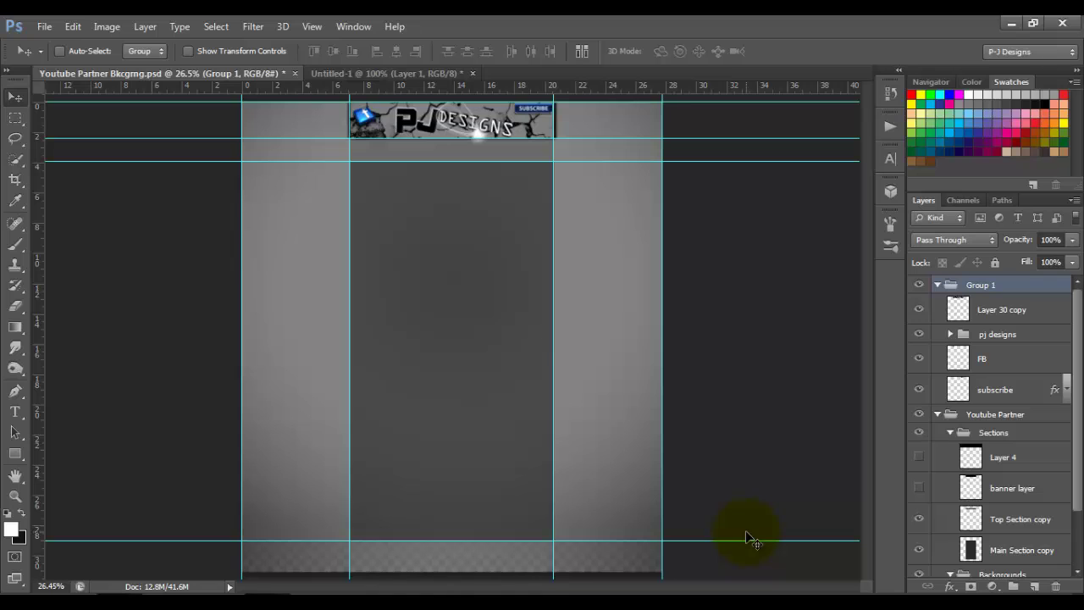
Save the Untitled-1 banner for web as a PNG named 'banner' in the tutorial folder
{"action": "left_click", "coordinate": [367, 72]}
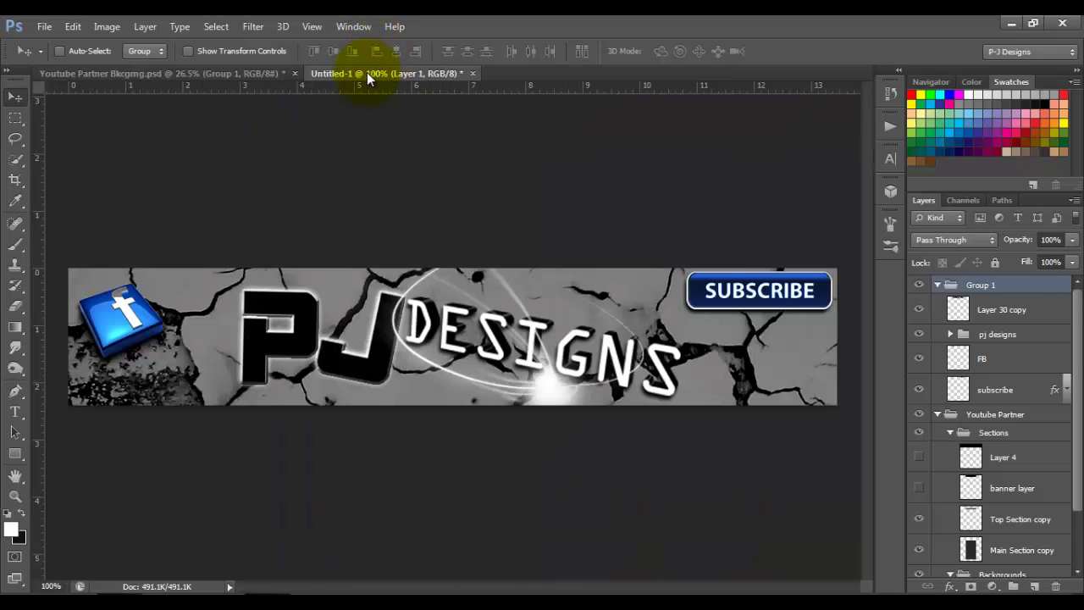
{"action": "left_click", "coordinate": [49, 27]}
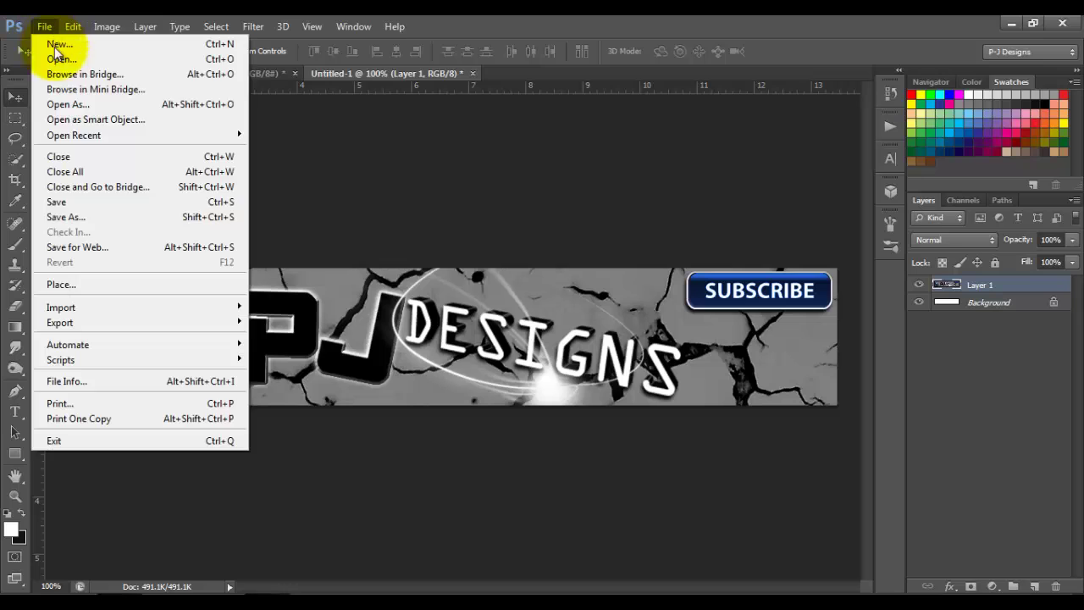
{"action": "left_click", "coordinate": [112, 244]}
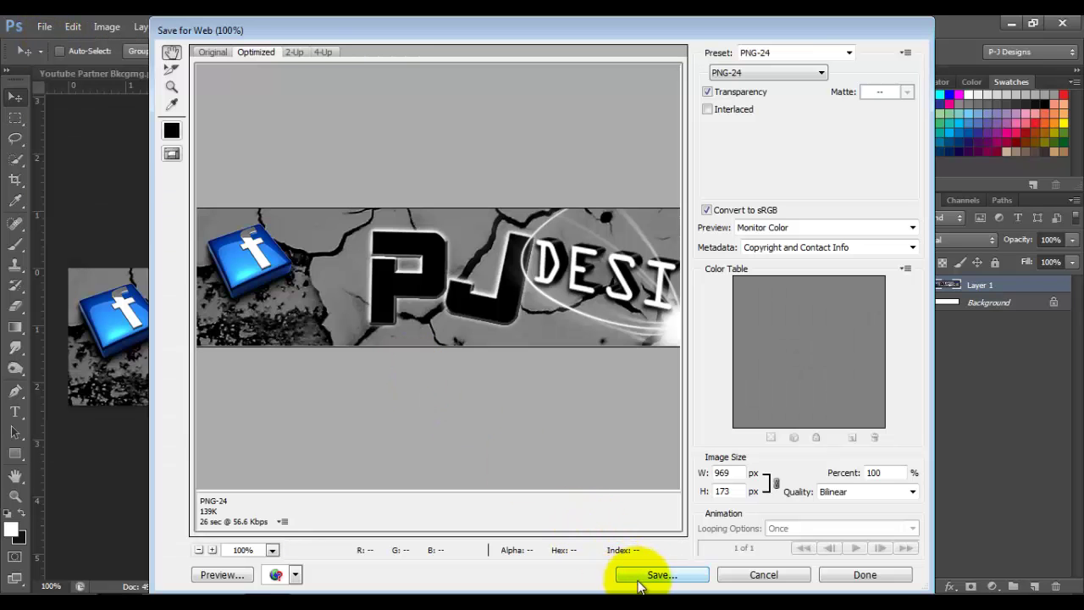
{"action": "left_click", "coordinate": [652, 577]}
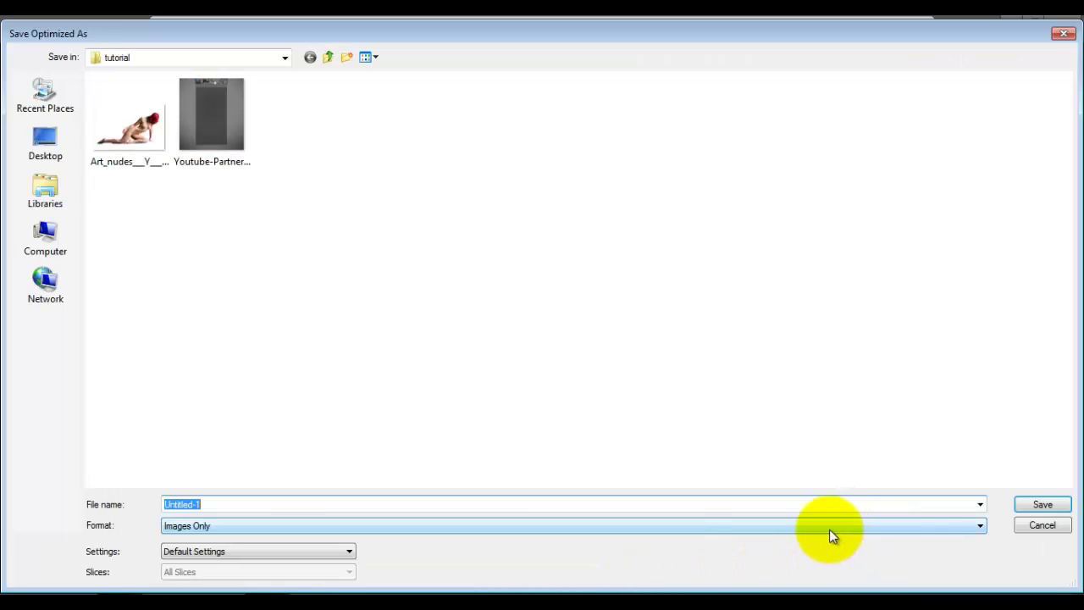
{"action": "type", "text": "banner"}
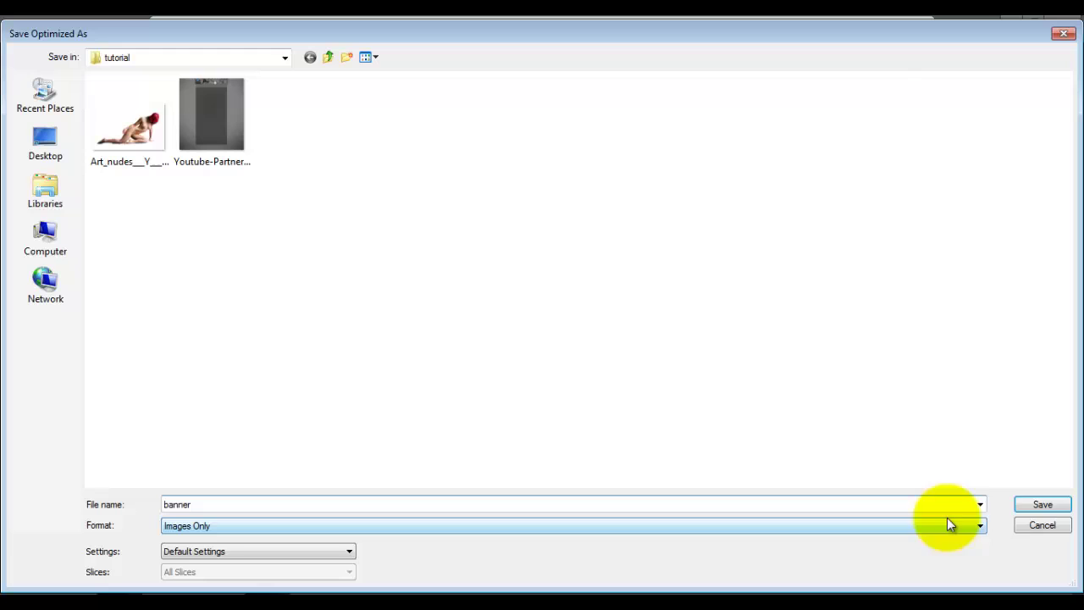
{"action": "left_click", "coordinate": [1030, 505]}
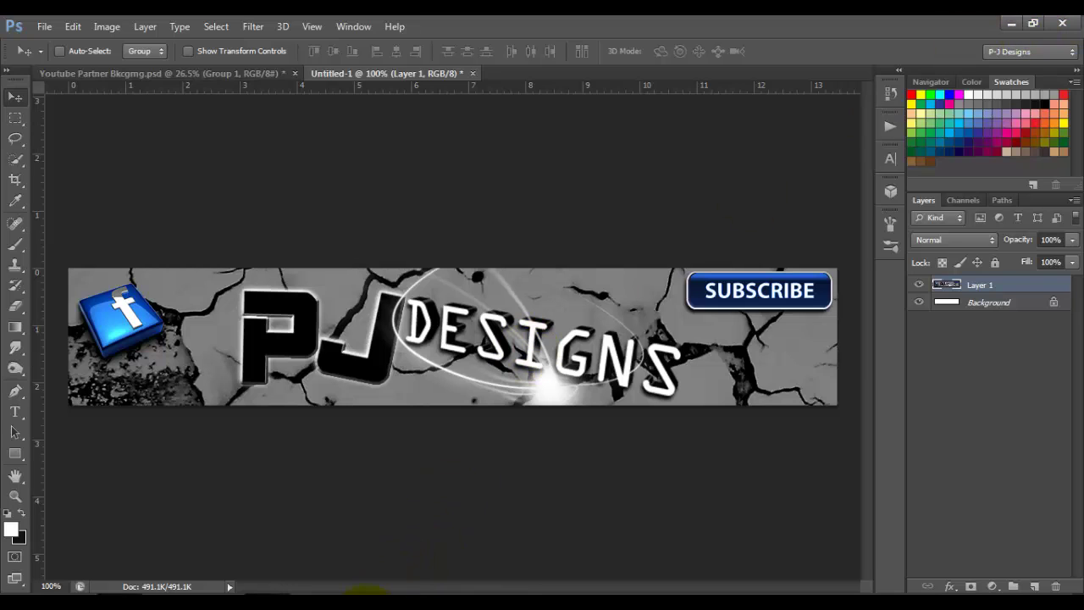
Launch Firefox and go to image-maps.com
{"action": "left_click", "coordinate": [369, 592]}
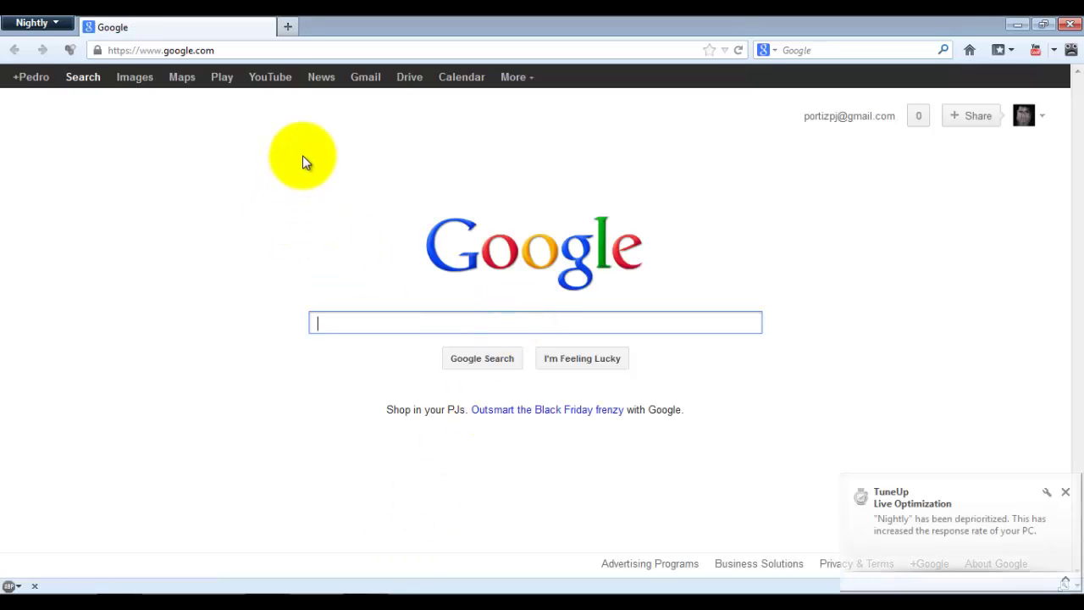
{"action": "left_click", "coordinate": [286, 50]}
{"action": "type", "text": "image"}
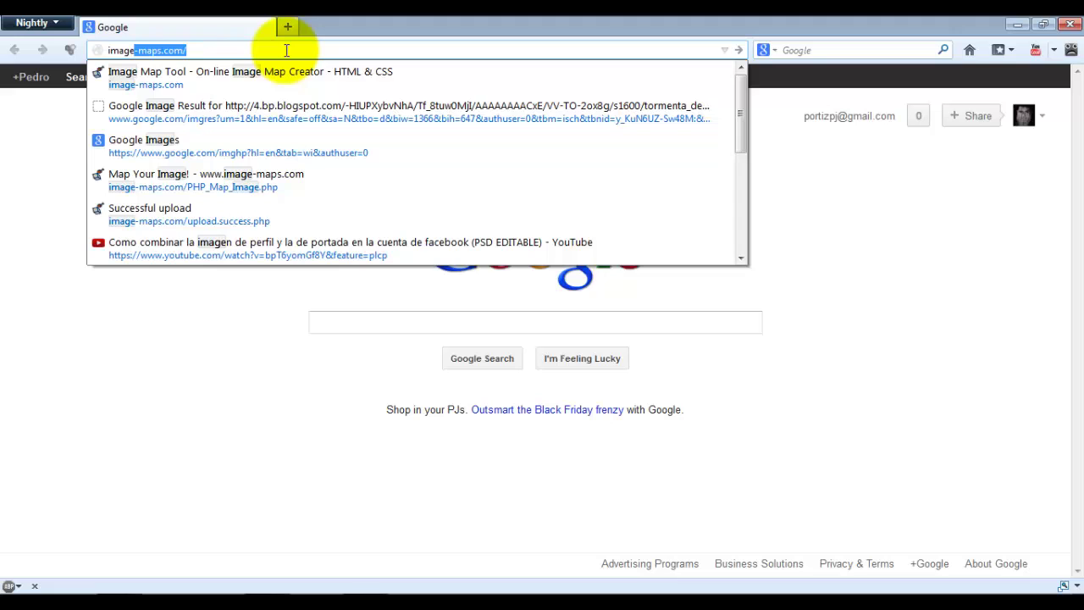
{"action": "key", "text": "Return"}
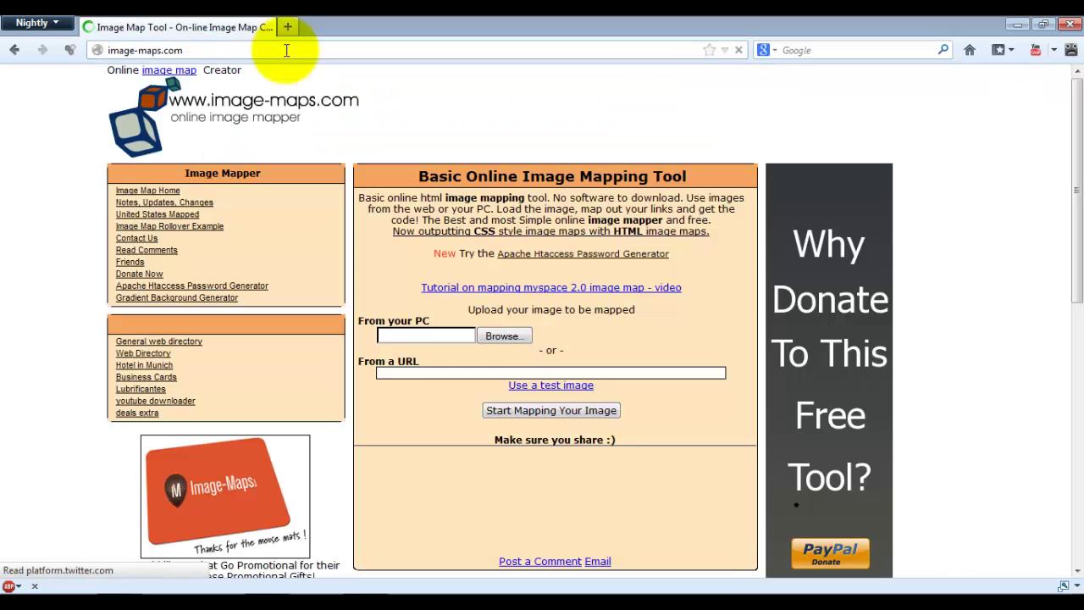
Upload the banner image from Desktop > tutorial and continue to the mapping step
{"action": "left_click", "coordinate": [502, 339]}
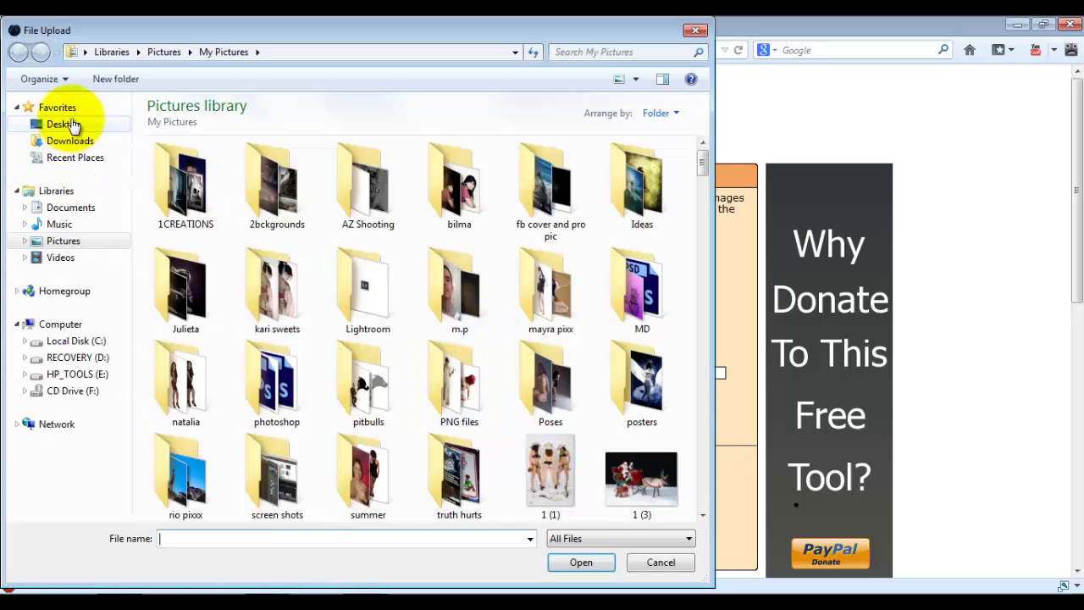
{"action": "left_click", "coordinate": [73, 125]}
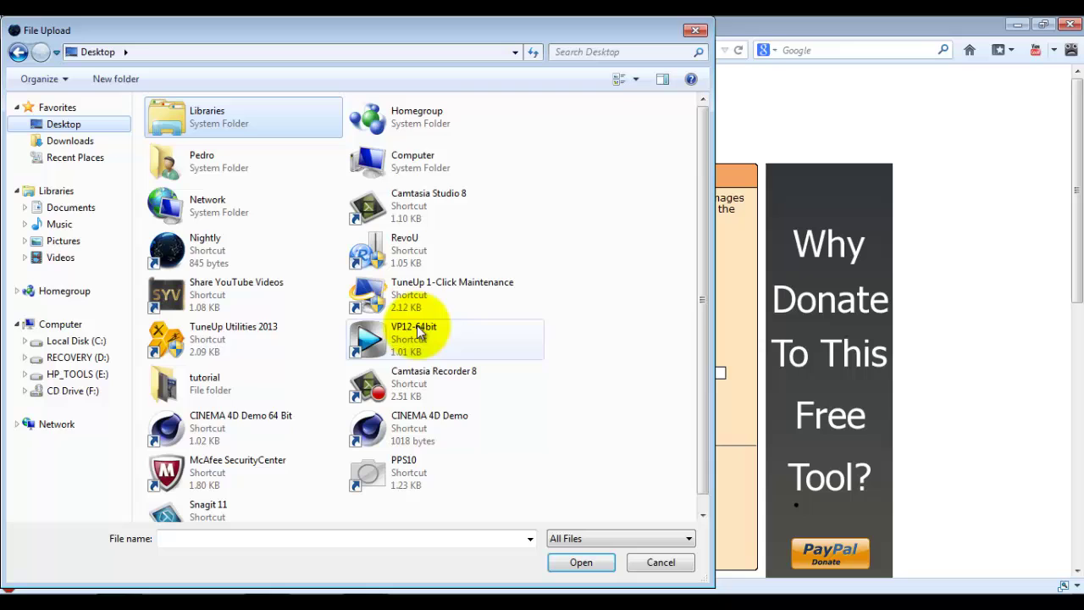
{"action": "double_click", "coordinate": [199, 385]}
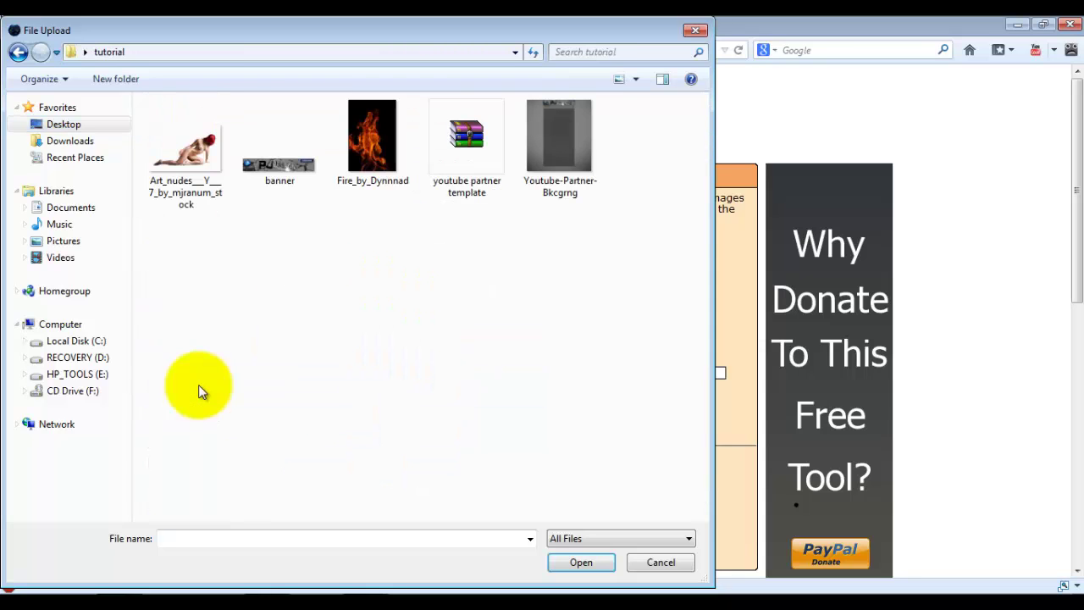
{"action": "double_click", "coordinate": [271, 176]}
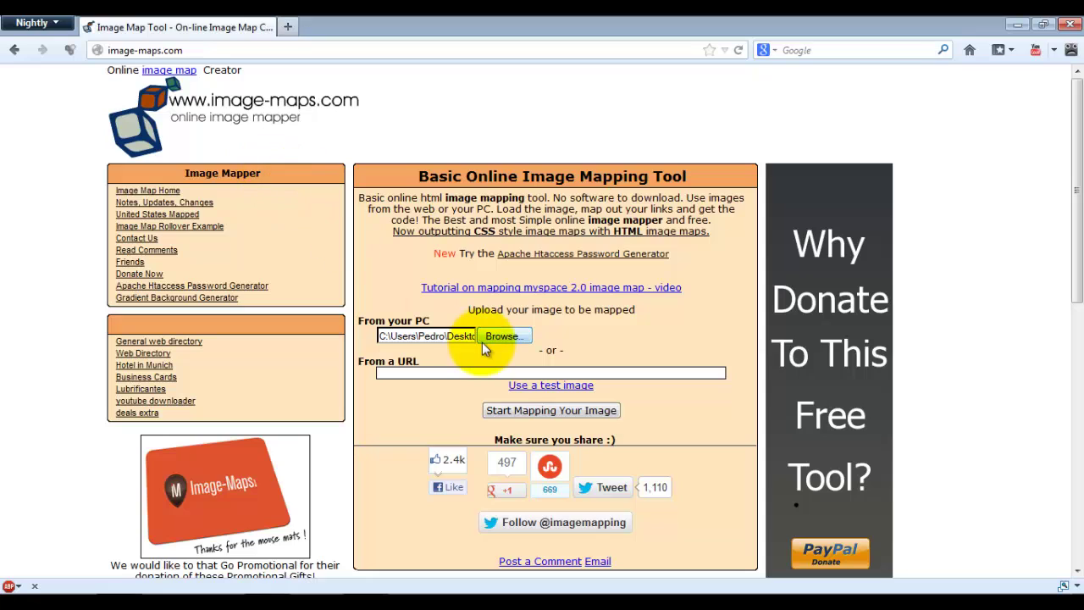
{"action": "left_click", "coordinate": [543, 414]}
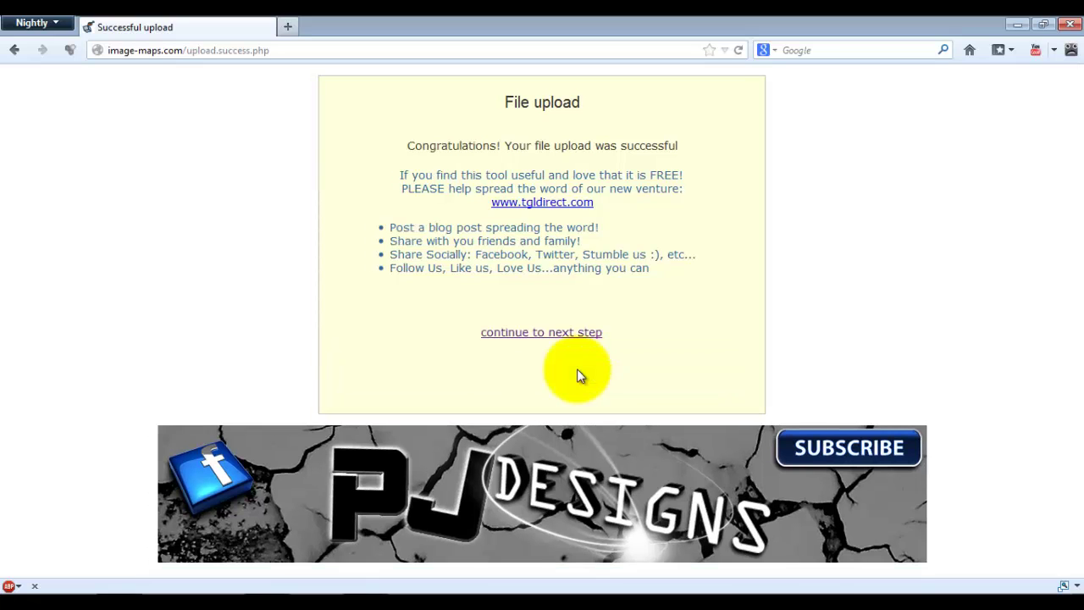
{"action": "left_click", "coordinate": [554, 338]}
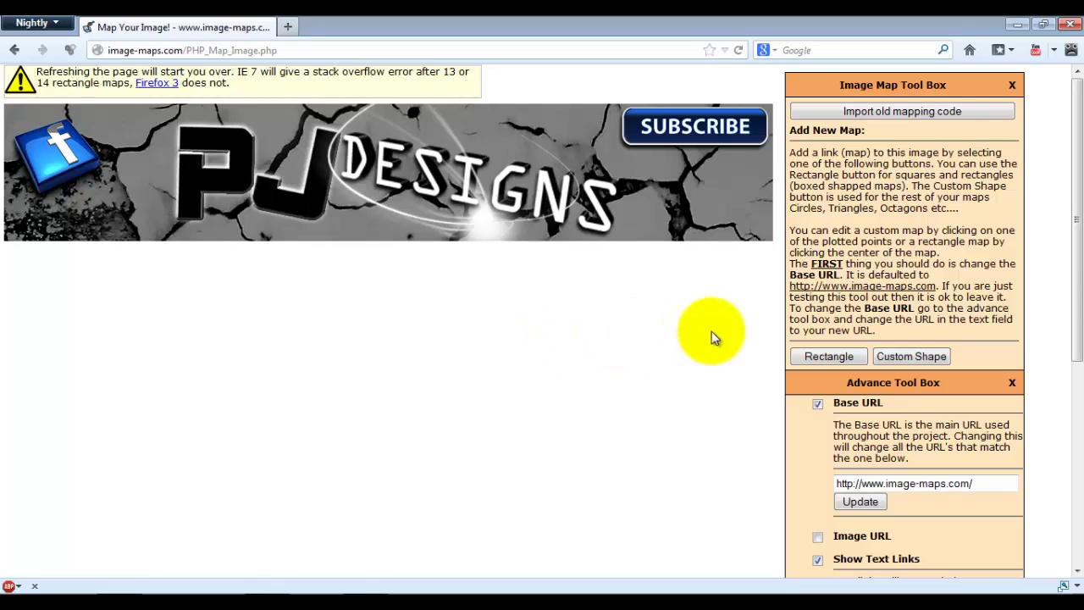
Fit a rectangular link area over the Facebook icon and select its default link URL
{"action": "left_click", "coordinate": [811, 356]}
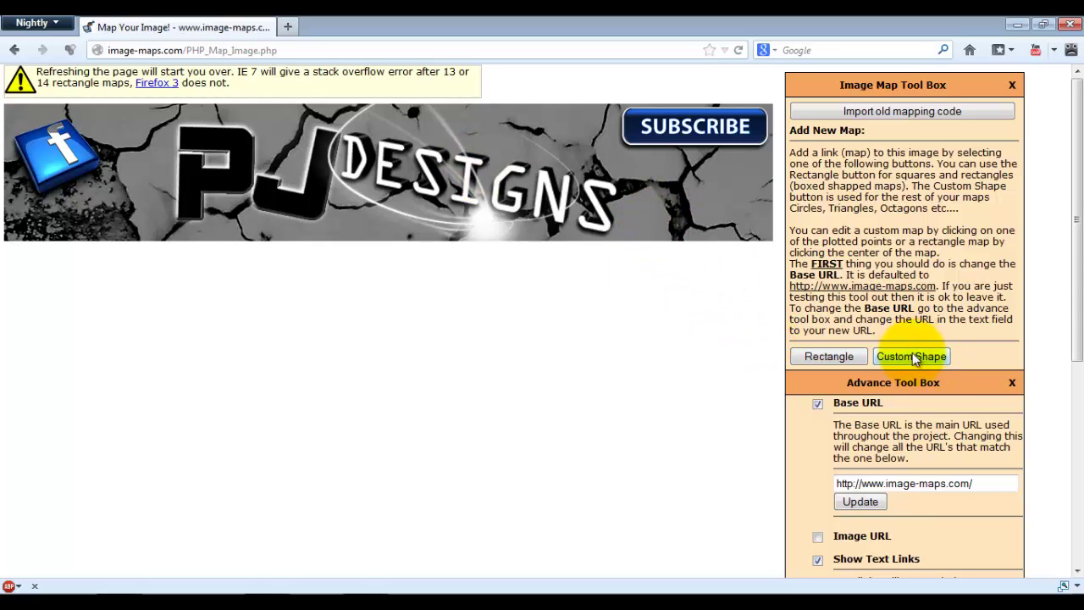
{"action": "left_click", "coordinate": [829, 359]}
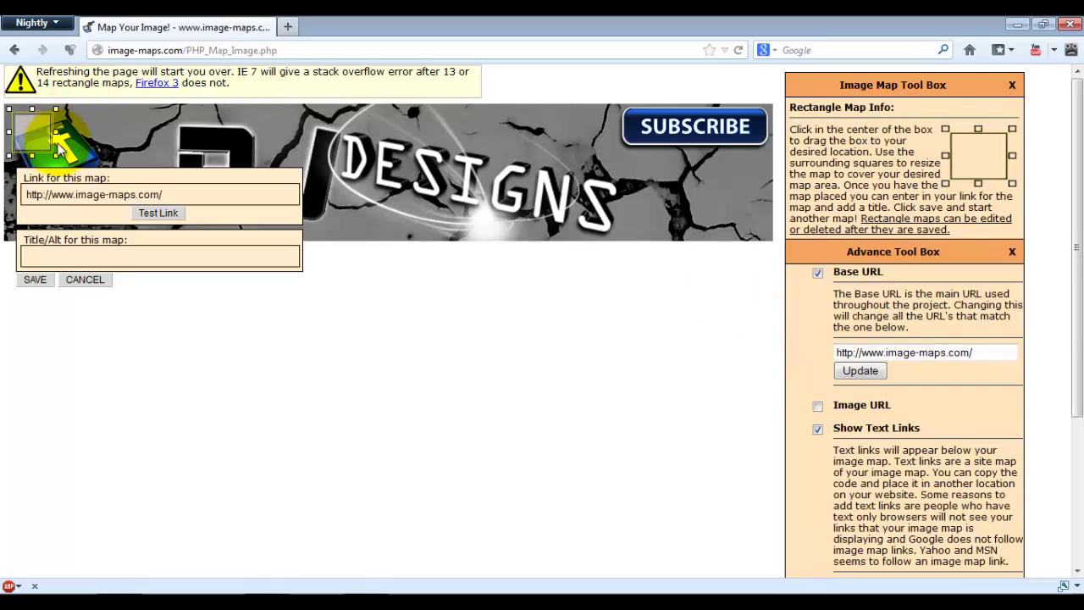
{"action": "mouse_move", "coordinate": [56, 154]}
{"action": "left_mouse_down"}
{"action": "mouse_move", "coordinate": [104, 177]}
{"action": "mouse_move", "coordinate": [108, 203]}
{"action": "left_mouse_up"}
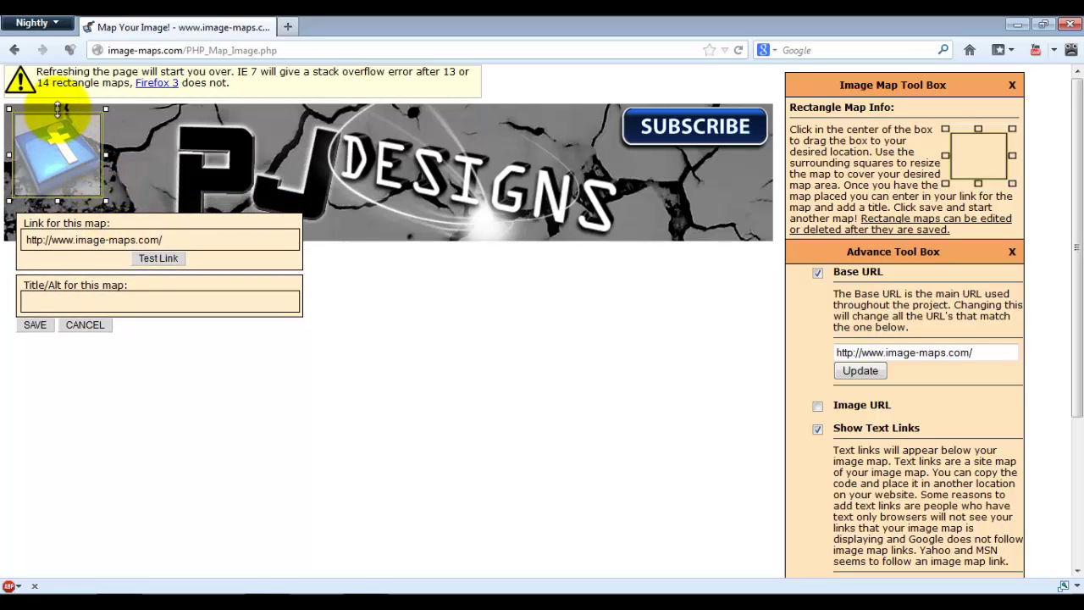
{"action": "left_click_drag", "start_coordinate": [56, 109], "coordinate": [58, 112]}
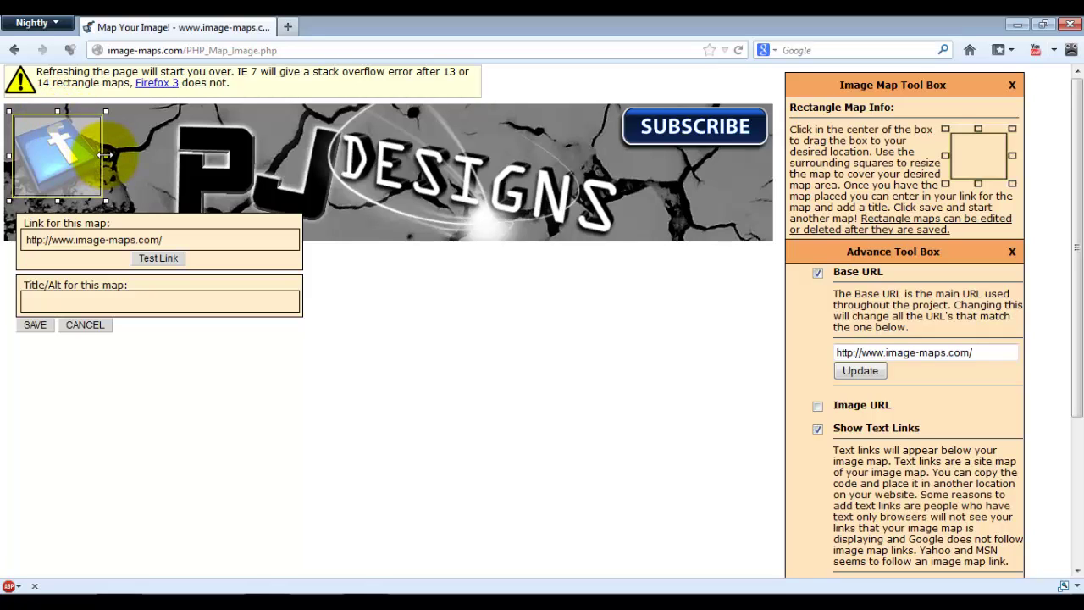
{"action": "left_click_drag", "start_coordinate": [101, 155], "coordinate": [100, 155]}
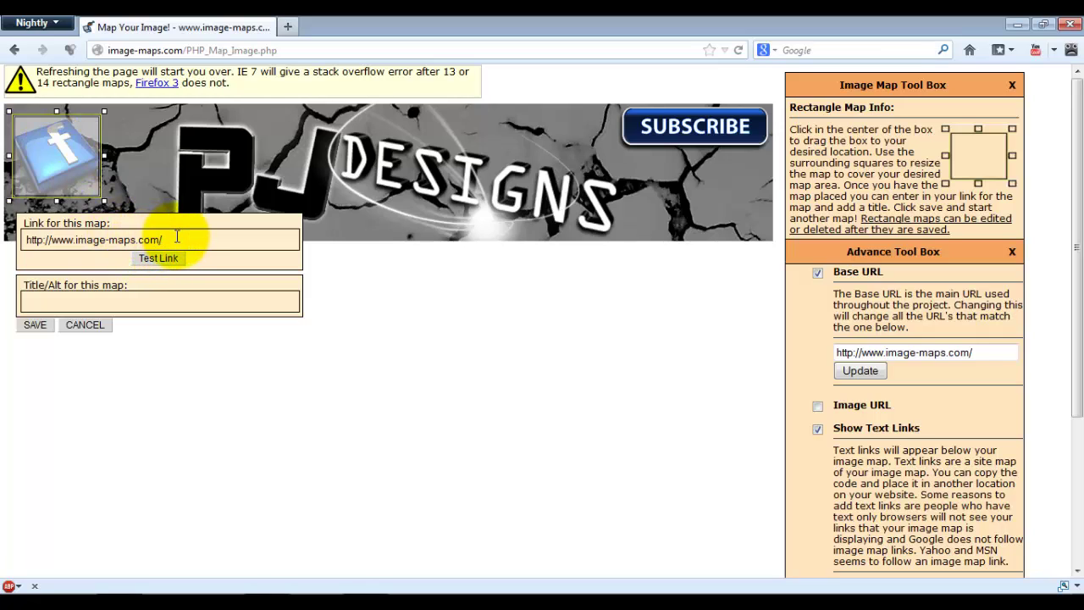
{"action": "left_click_drag", "start_coordinate": [177, 239], "coordinate": [23, 239]}
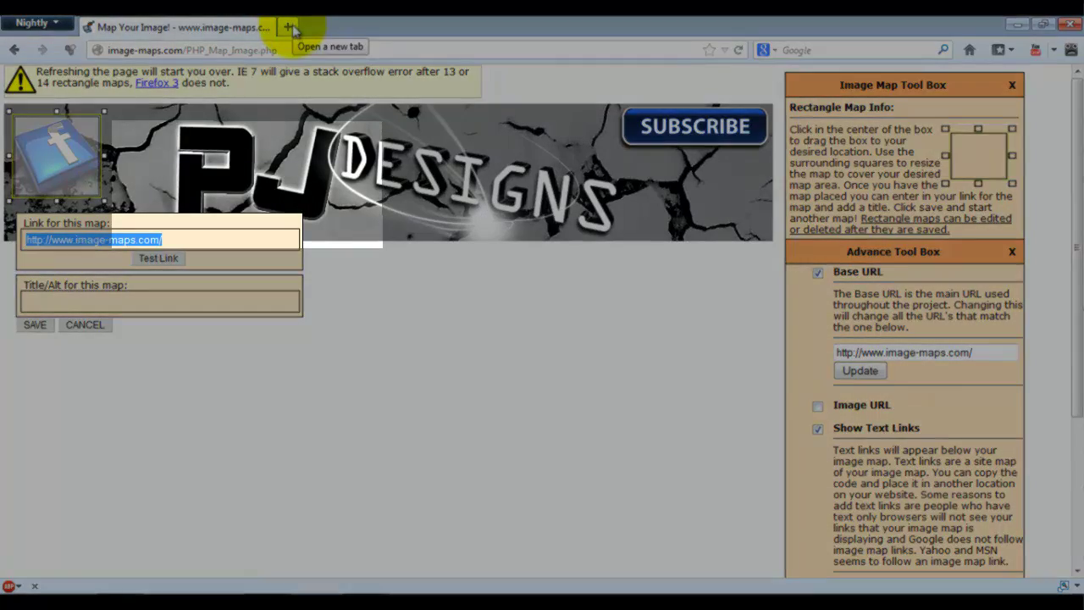
In a new tab, open the pjdesigns Facebook profile, copy its address, and return to the map editor
{"action": "left_click", "coordinate": [288, 27]}
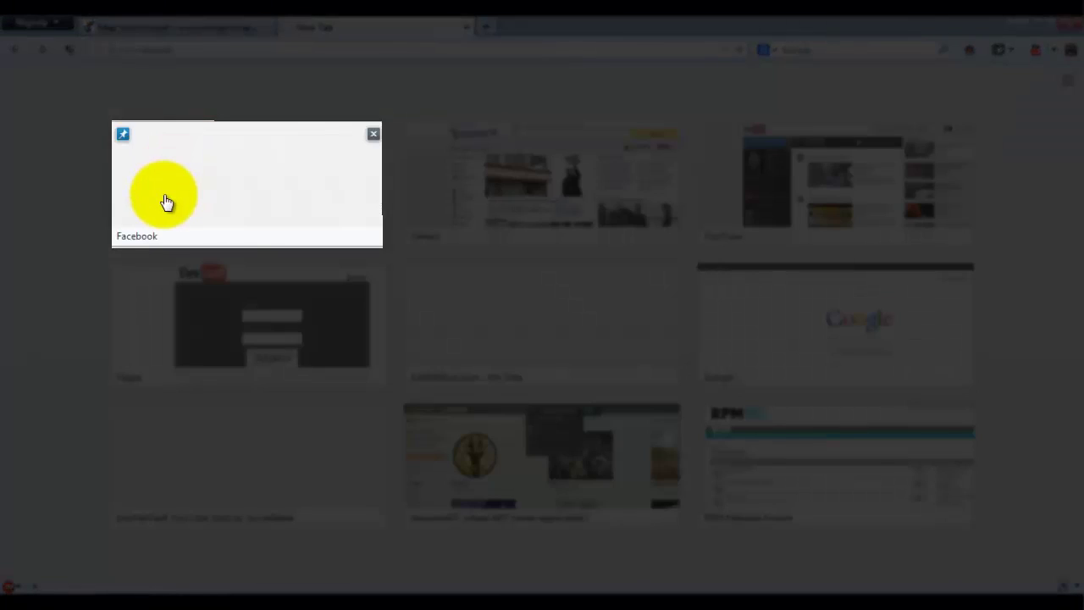
{"action": "left_click", "coordinate": [251, 133]}
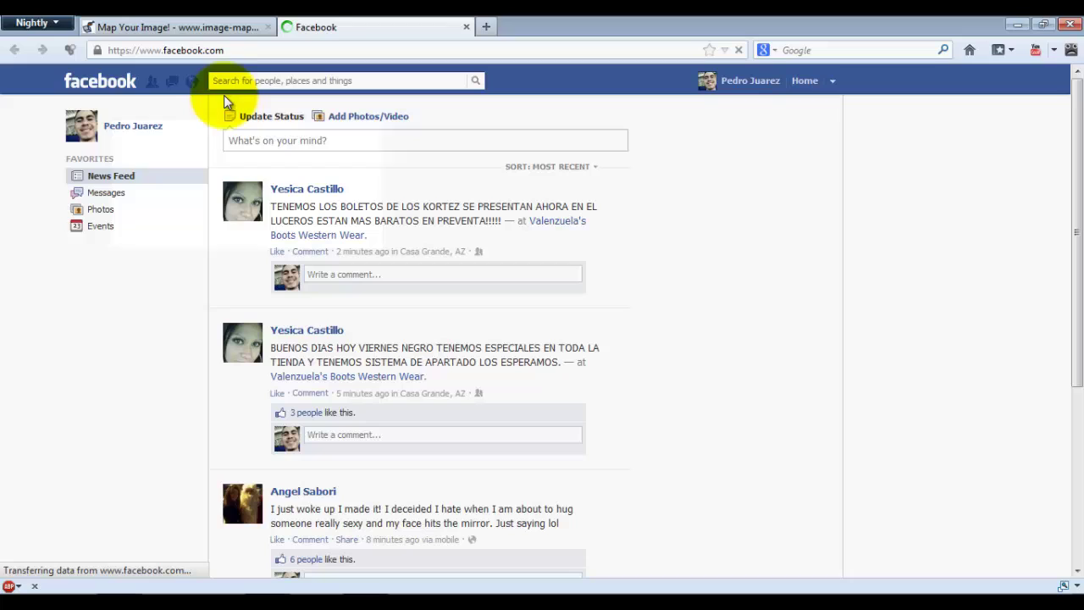
{"action": "left_click", "coordinate": [131, 126]}
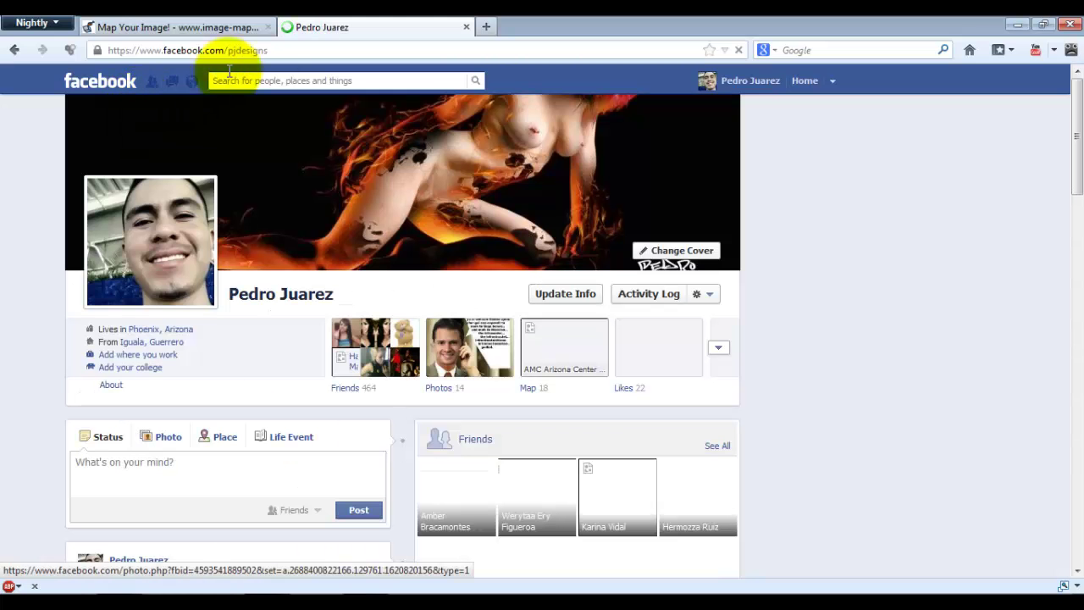
{"action": "left_click", "coordinate": [276, 50]}
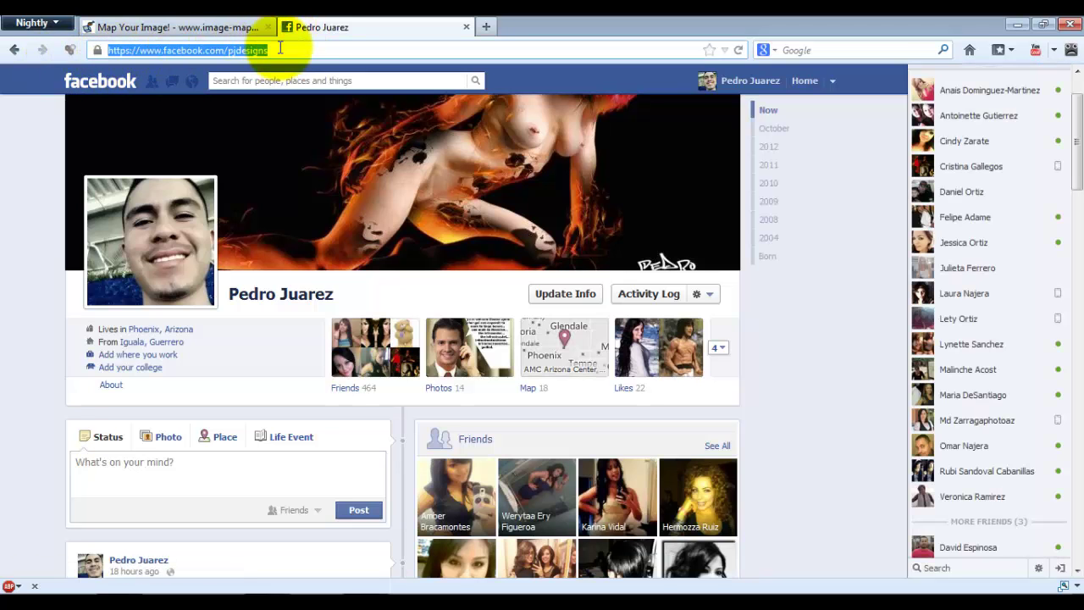
{"action": "left_click", "coordinate": [208, 28]}
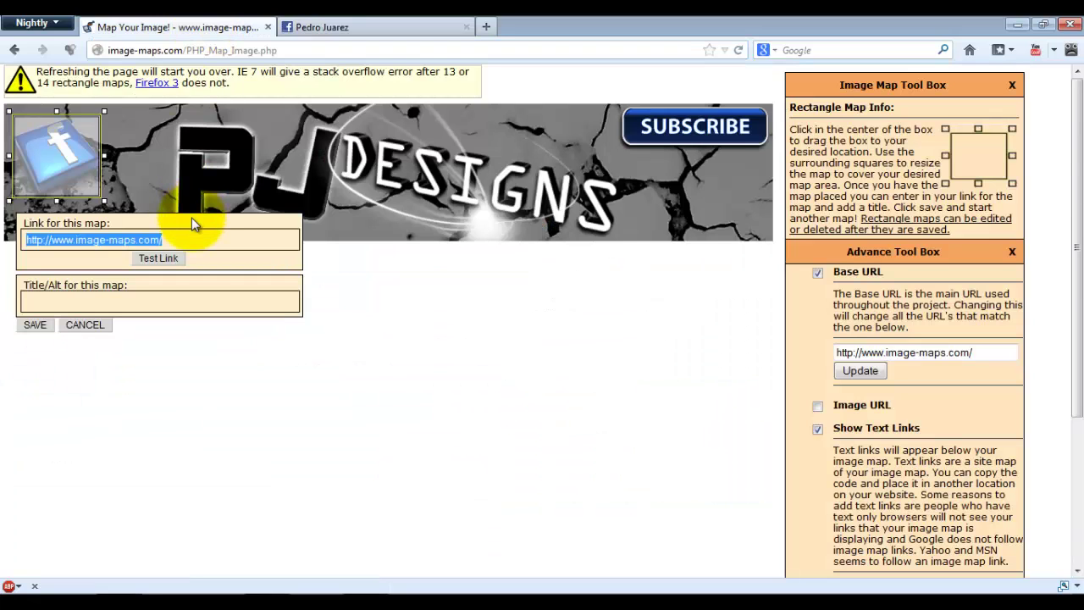
Paste the Facebook profile URL as the area's link, test it, and save the area
{"action": "type", "text": "https://www.facebook.com/pjdesigns"}
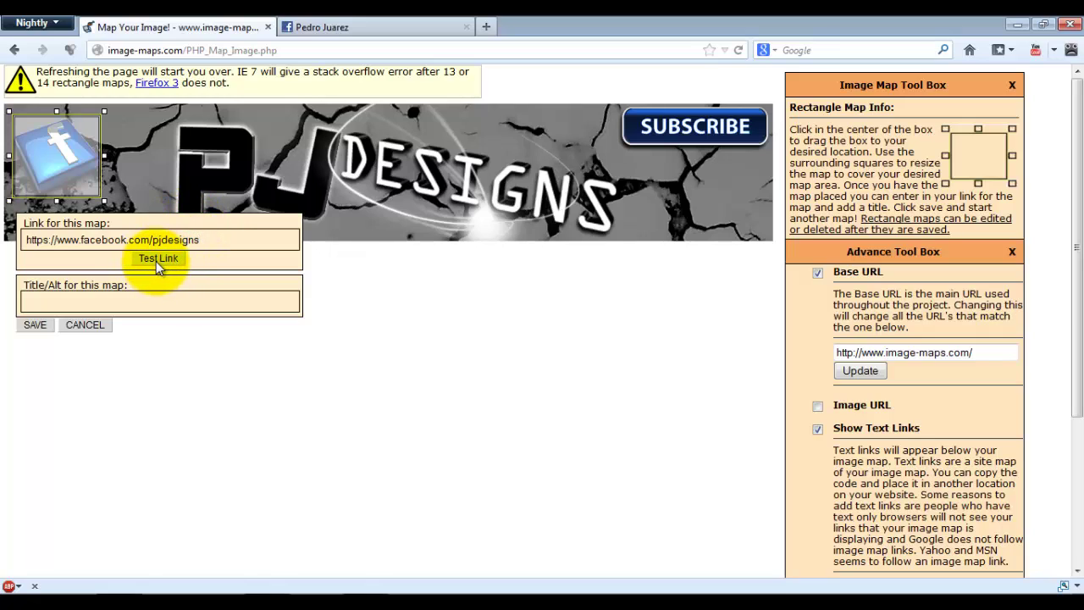
{"action": "left_click", "coordinate": [162, 262]}
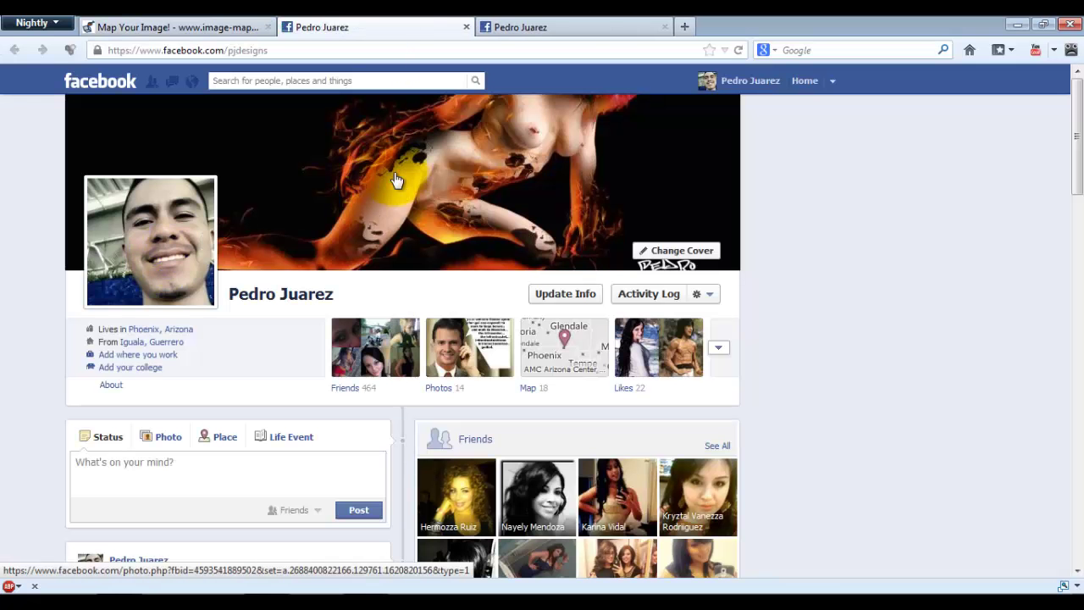
{"action": "left_click", "coordinate": [468, 27]}
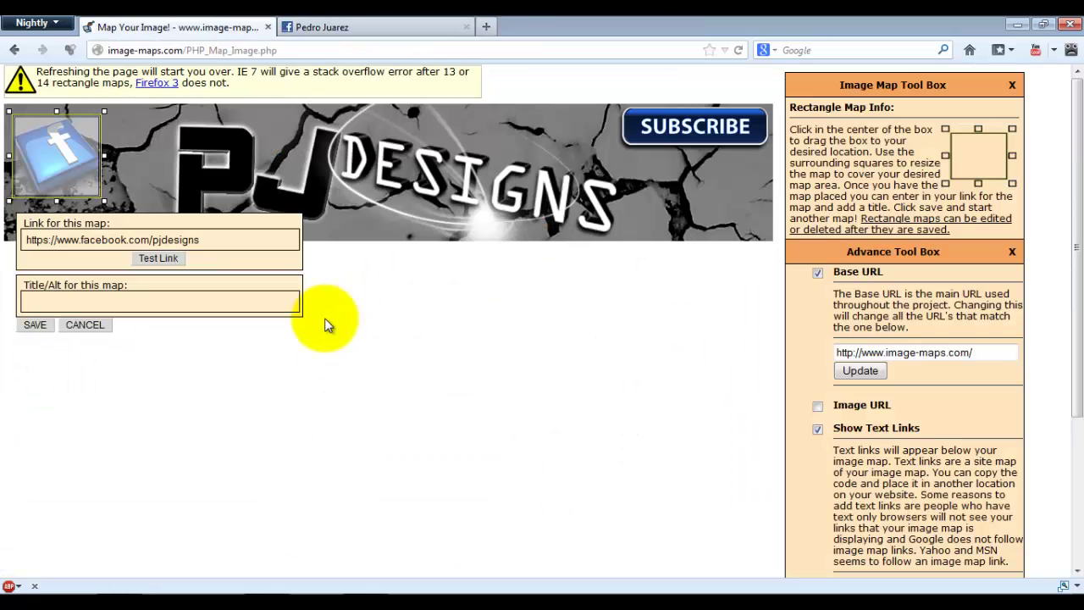
{"action": "left_click", "coordinate": [36, 326]}
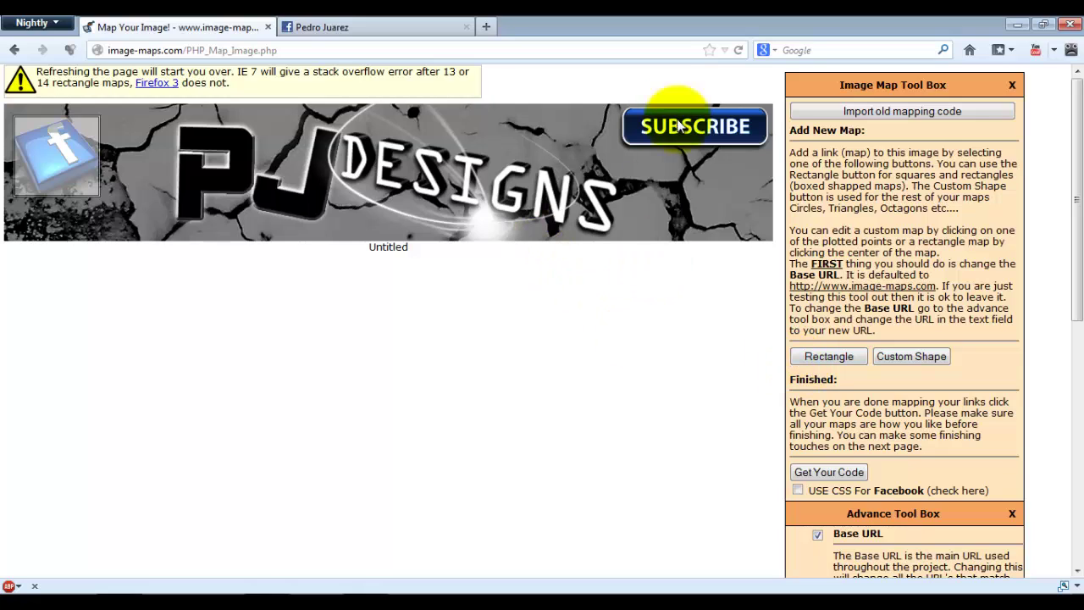
Generate the image map's HTML code and copy the entire code block
{"action": "left_click", "coordinate": [826, 474]}
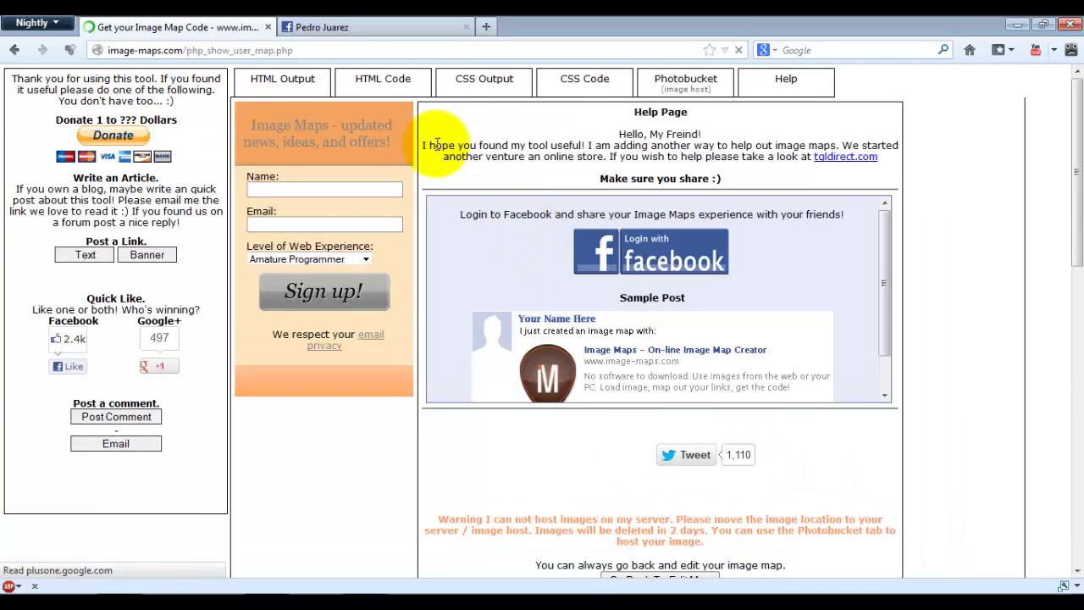
{"action": "left_click", "coordinate": [383, 92]}
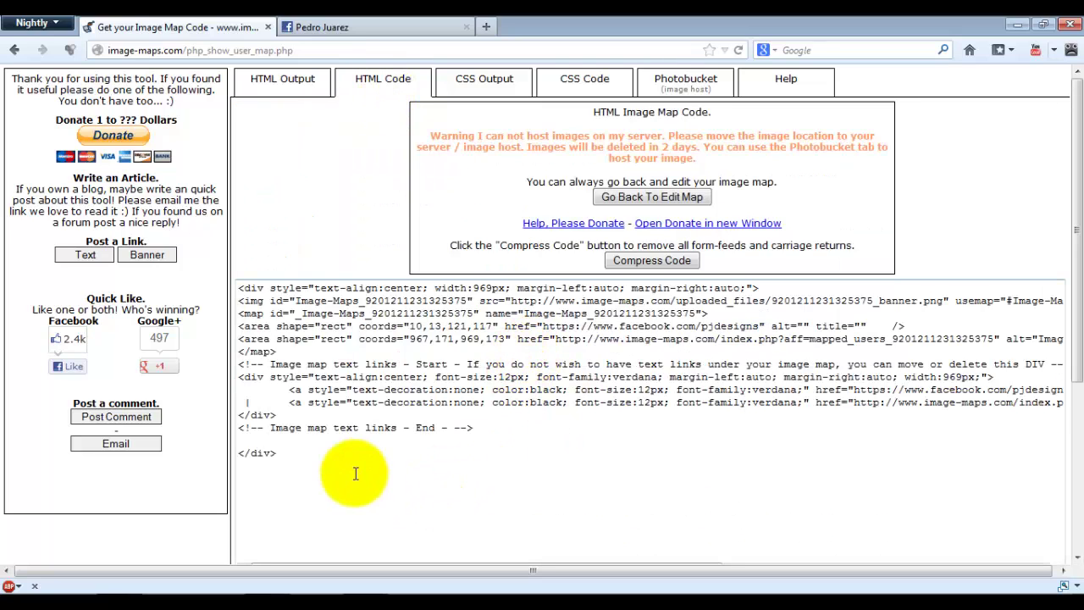
{"action": "mouse_move", "coordinate": [356, 470]}
{"action": "left_mouse_down"}
{"action": "mouse_move", "coordinate": [227, 291]}
{"action": "mouse_move", "coordinate": [238, 286]}
{"action": "left_mouse_up"}
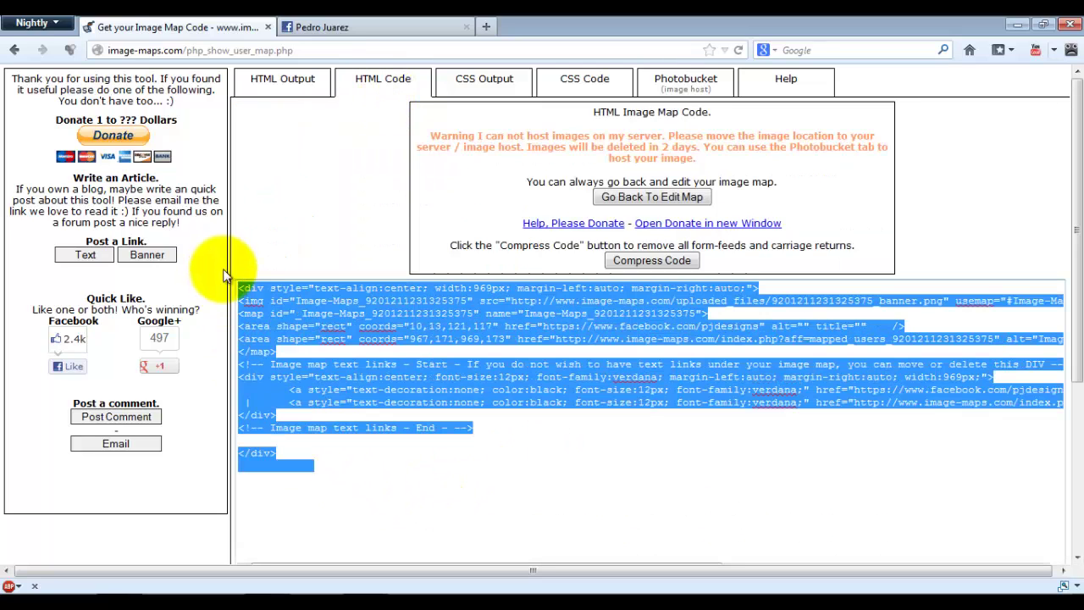
{"action": "right_click", "coordinate": [410, 410]}
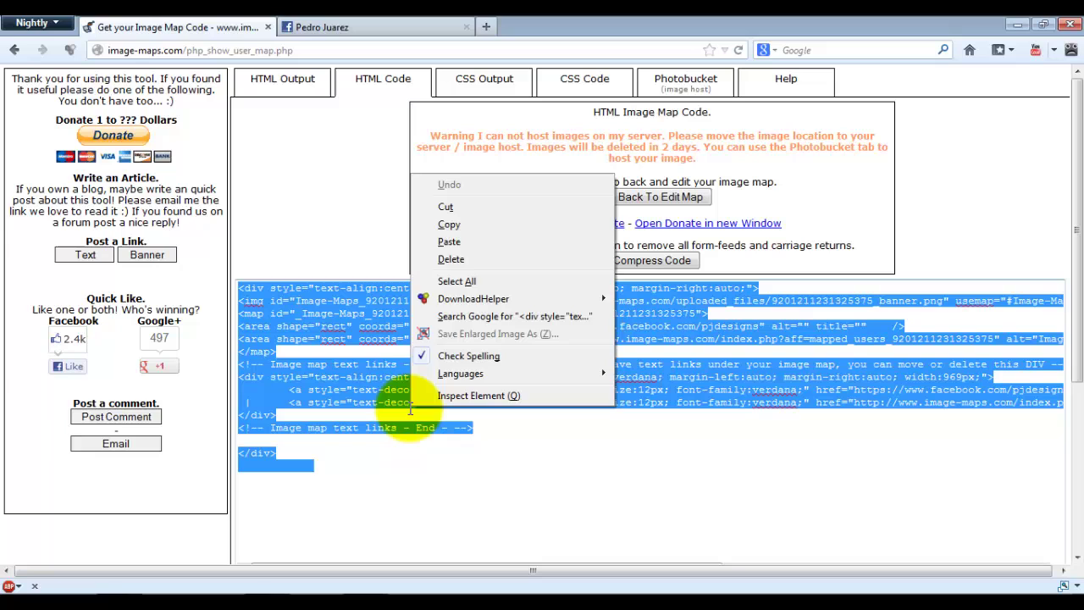
{"action": "left_click", "coordinate": [455, 224]}
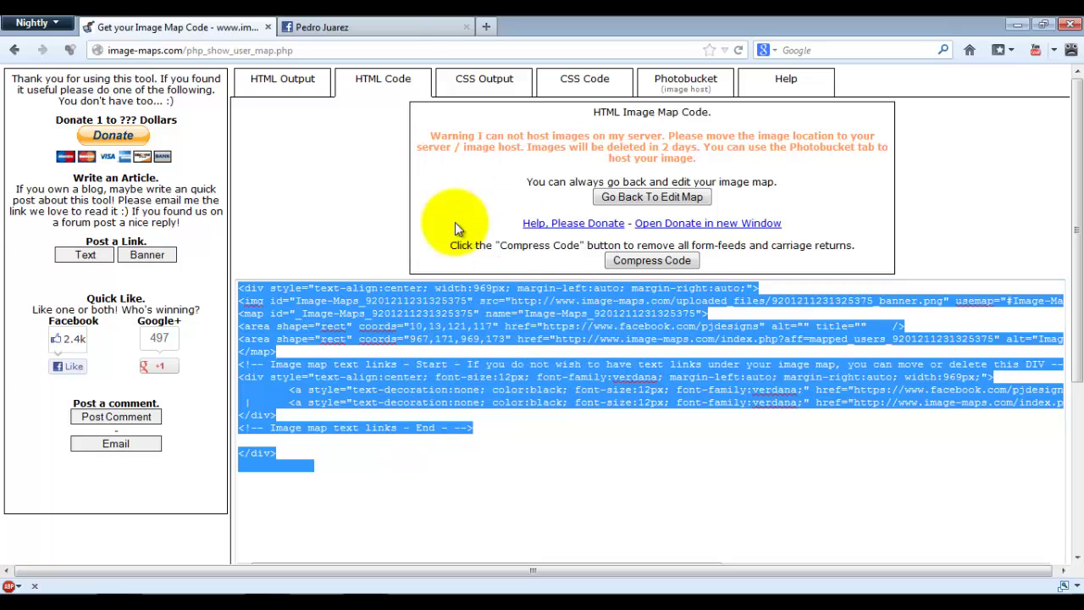
Go to YouTube and open Channel Settings from My channel
{"action": "triple_click", "coordinate": [391, 49]}
{"action": "type", "text": "yout"}
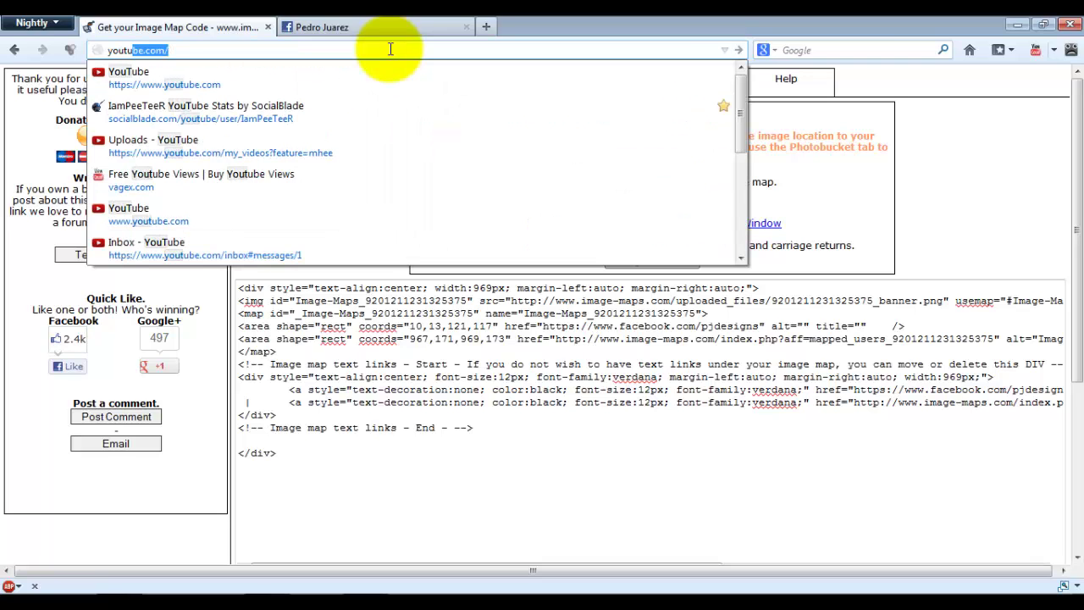
{"action": "type", "text": "ub"}
{"action": "key", "text": "Return"}
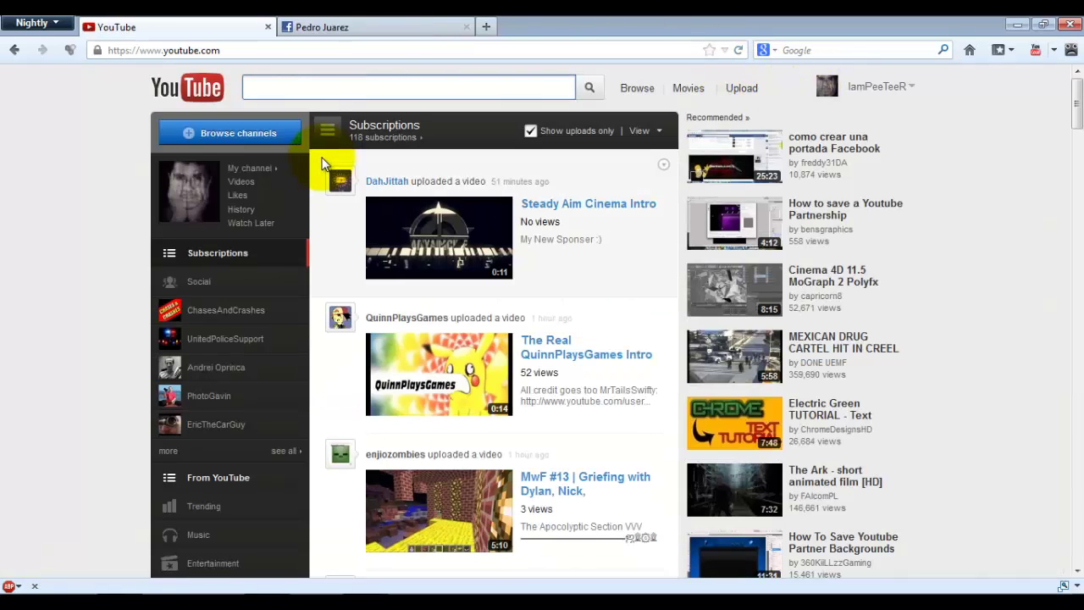
{"action": "left_click", "coordinate": [251, 169]}
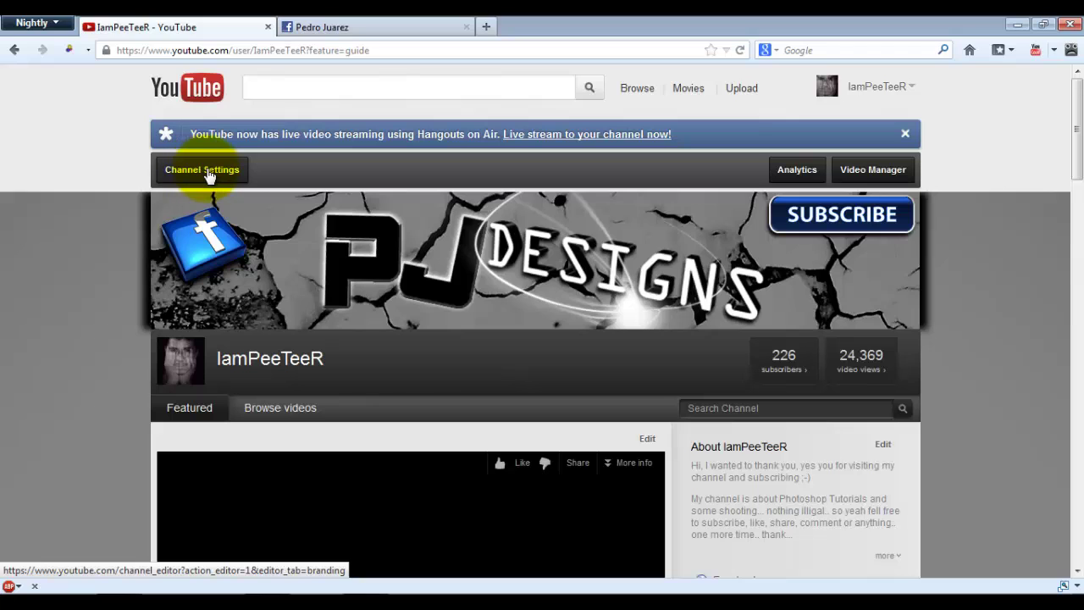
{"action": "left_click", "coordinate": [209, 175]}
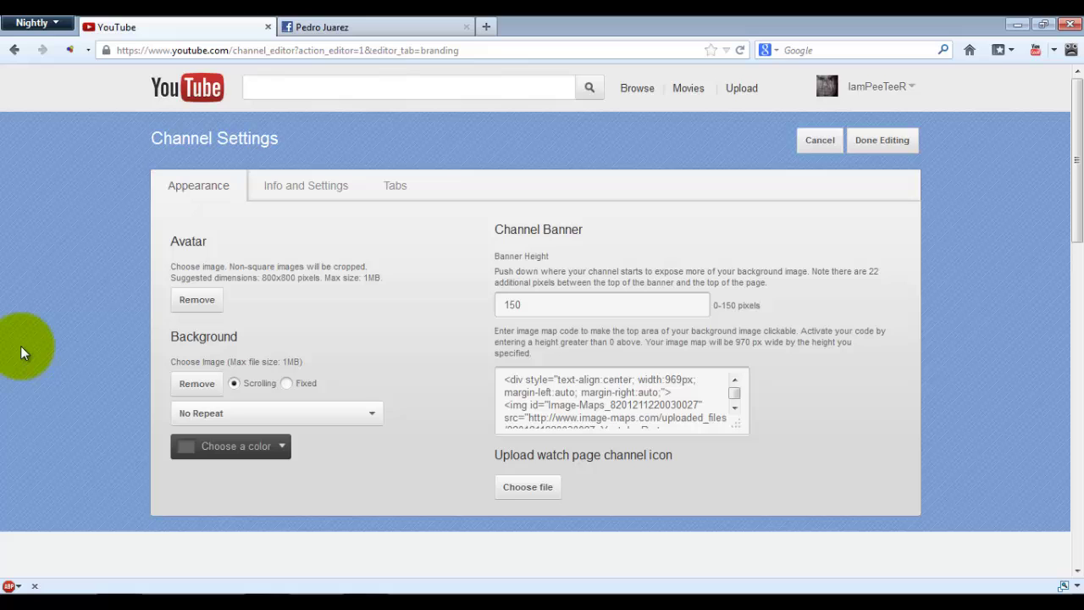
{"action": "scroll", "coordinate": [20, 383], "scroll_direction": "down", "scroll_amount": 1}
{"action": "scroll", "coordinate": [21, 387], "scroll_direction": "down", "scroll_amount": 2}
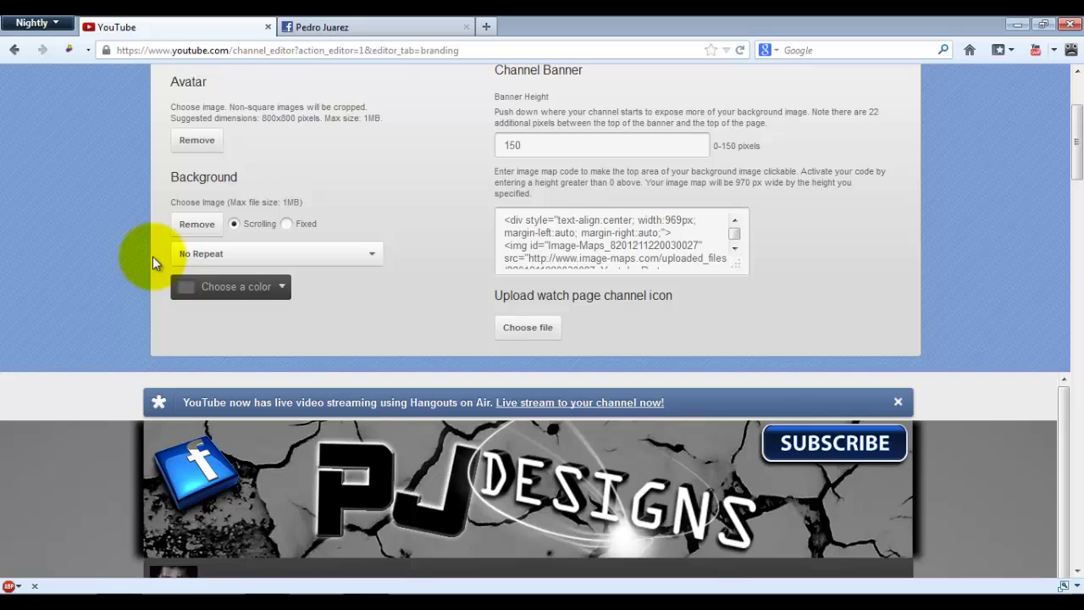
{"action": "scroll", "coordinate": [153, 256], "scroll_direction": "down", "scroll_amount": 3}
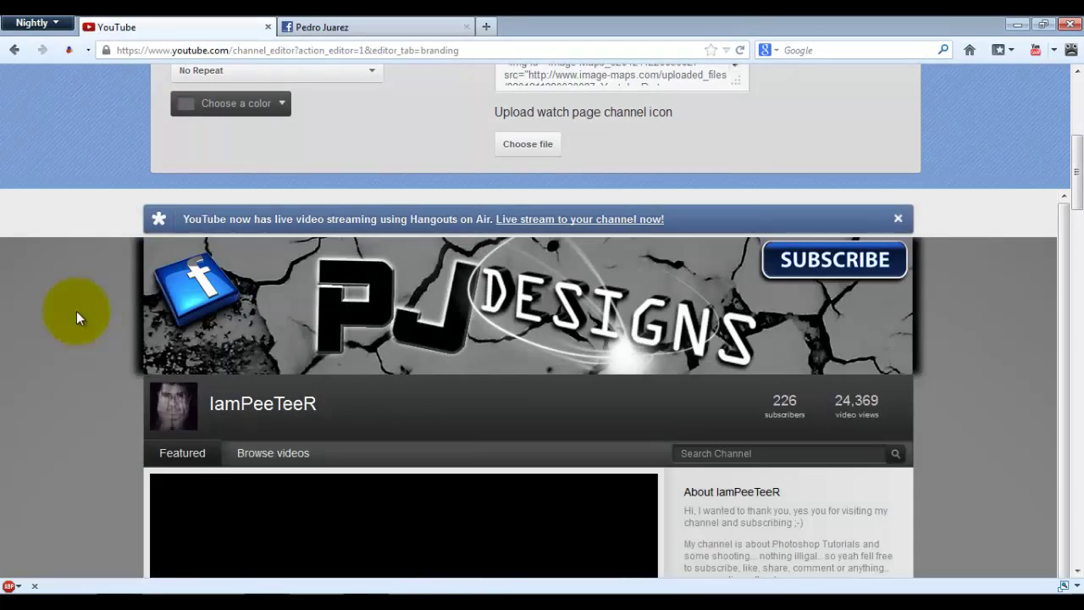
{"action": "left_click", "coordinate": [76, 311]}
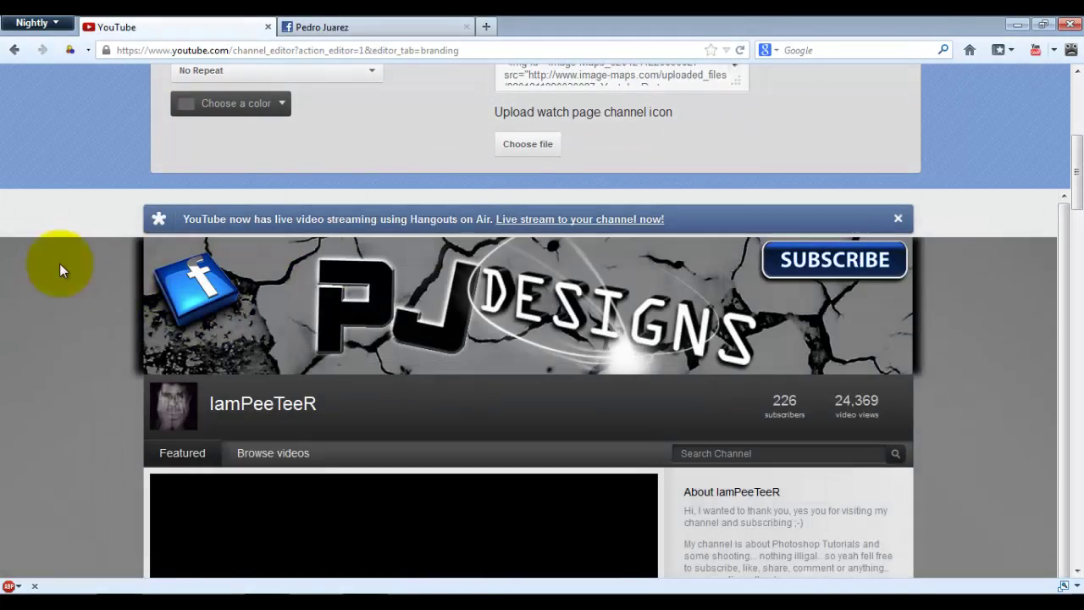
{"action": "left_click", "coordinate": [143, 344]}
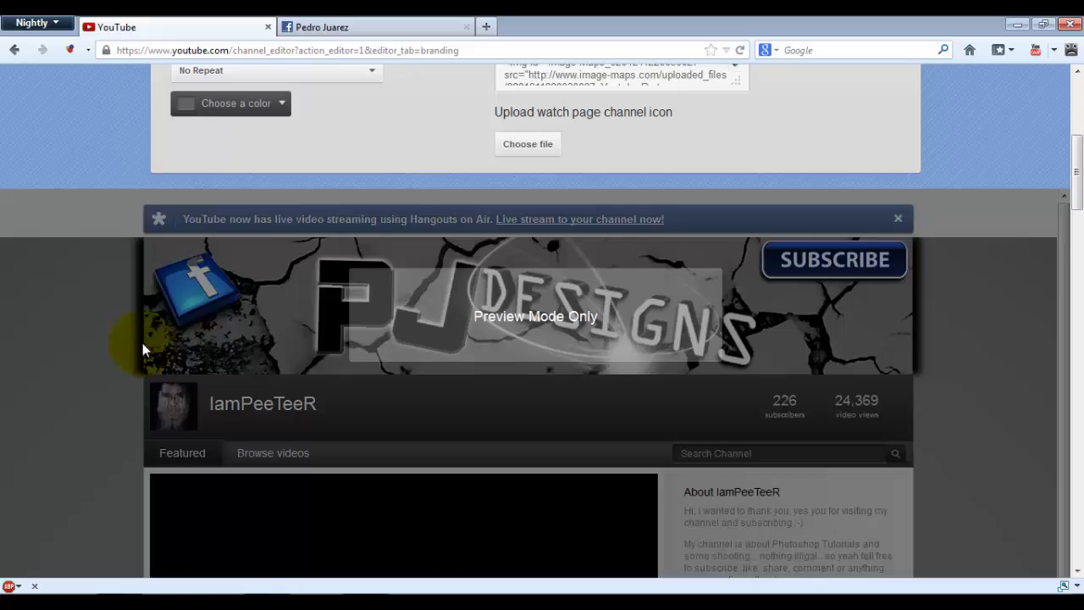
{"action": "left_click", "coordinate": [226, 353]}
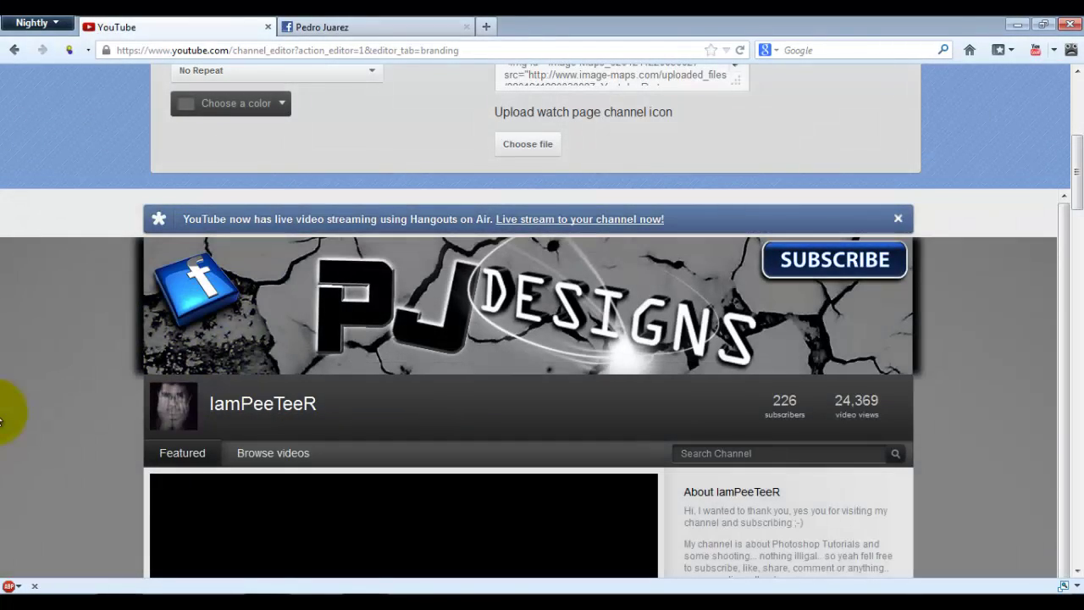
{"action": "left_click", "coordinate": [235, 336]}
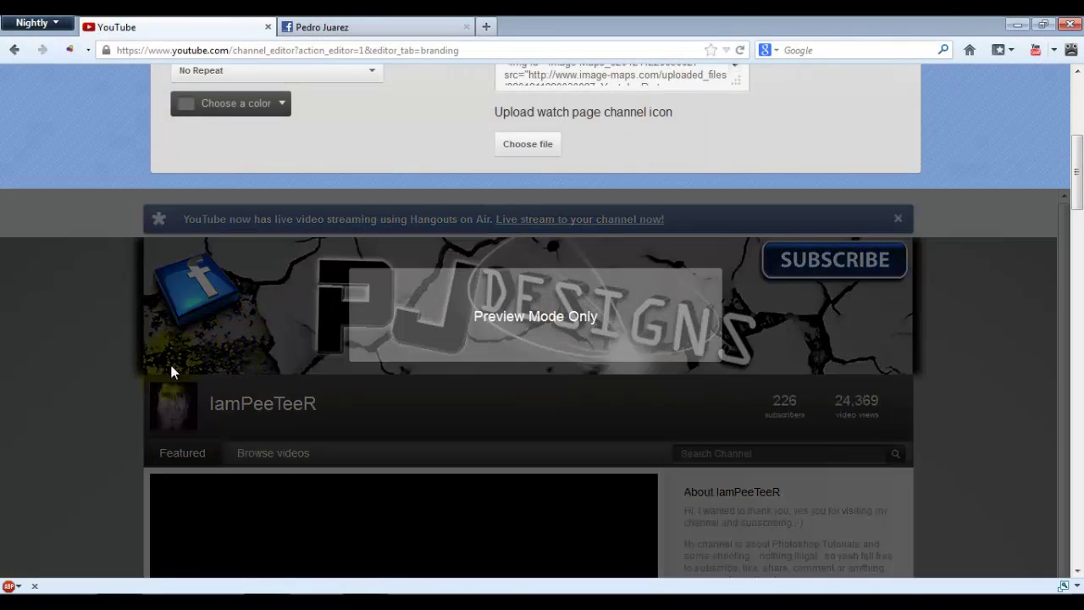
{"action": "scroll", "coordinate": [194, 153], "scroll_direction": "up", "scroll_amount": 4}
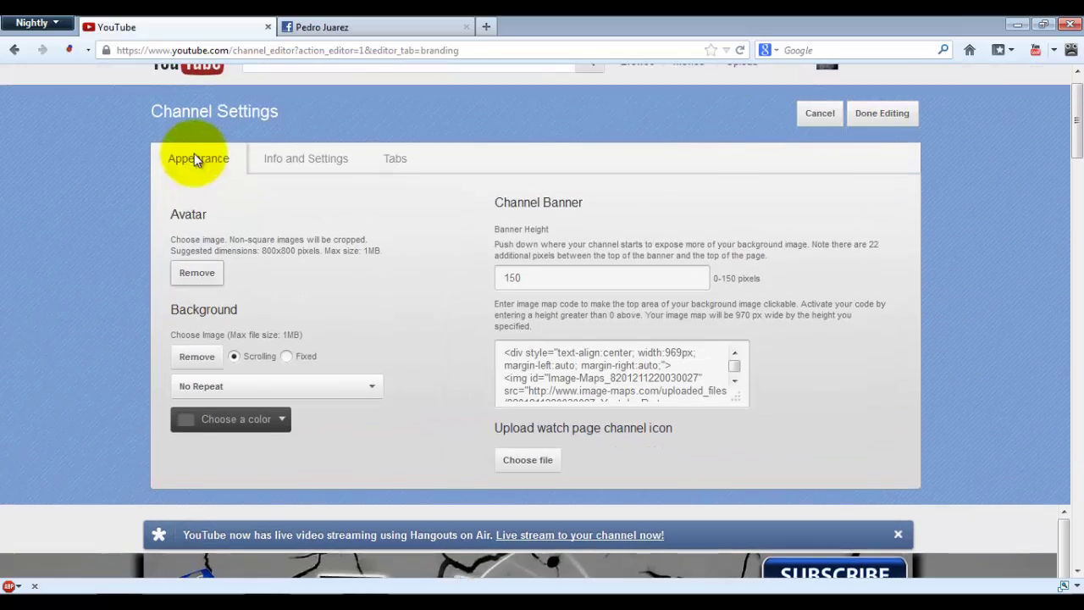
{"action": "scroll", "coordinate": [59, 397], "scroll_direction": "down", "scroll_amount": 1}
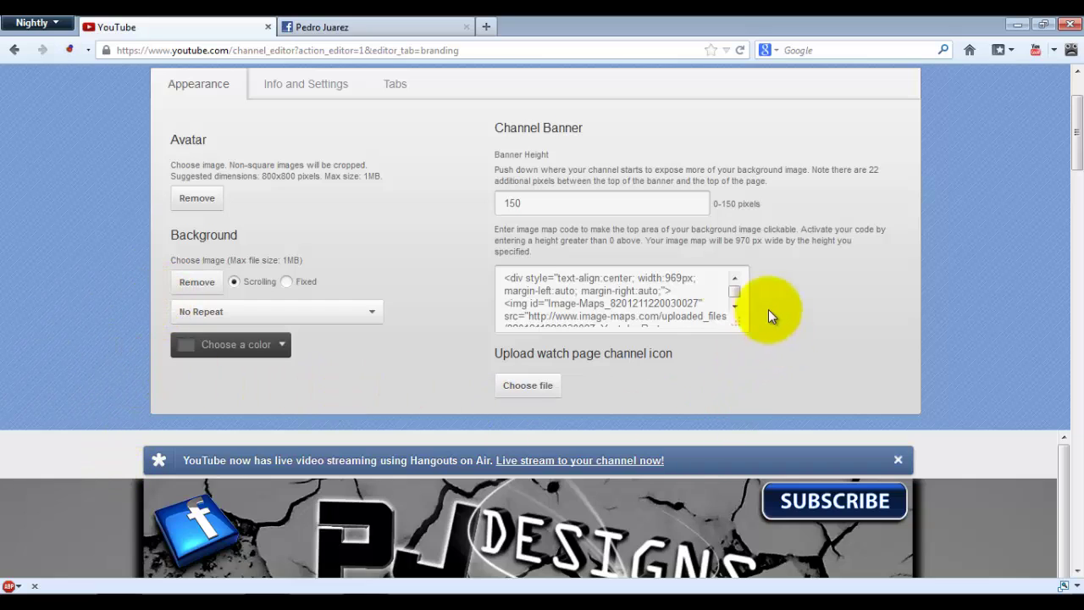
Keep the 150-pixel banner height and paste the copied map code into the image map box
{"action": "left_click", "coordinate": [531, 204]}
{"action": "left_click_drag", "start_coordinate": [532, 204], "coordinate": [460, 211]}
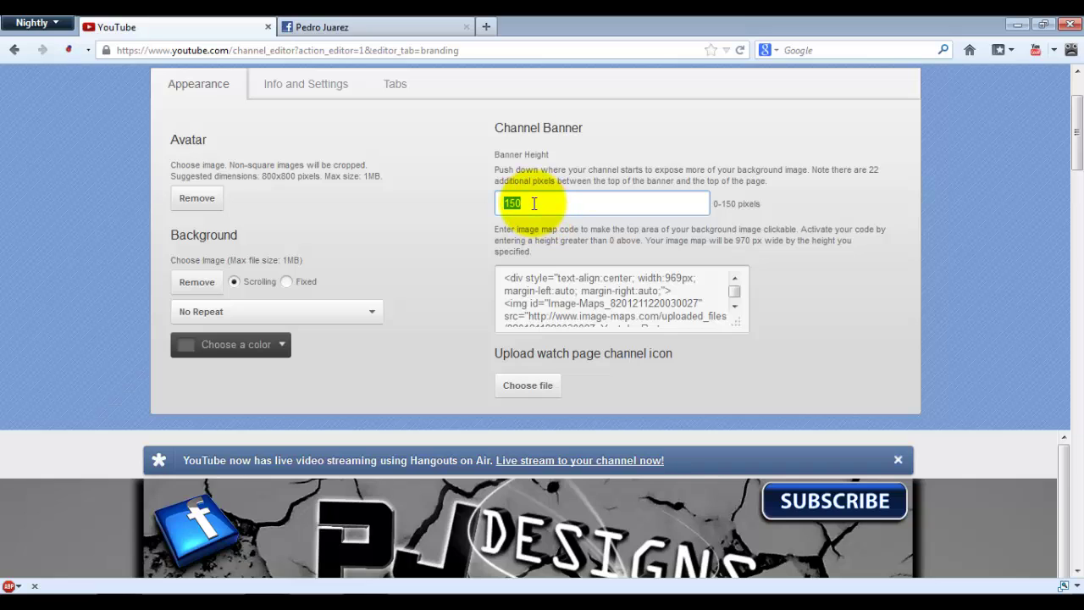
{"action": "left_click", "coordinate": [513, 303]}
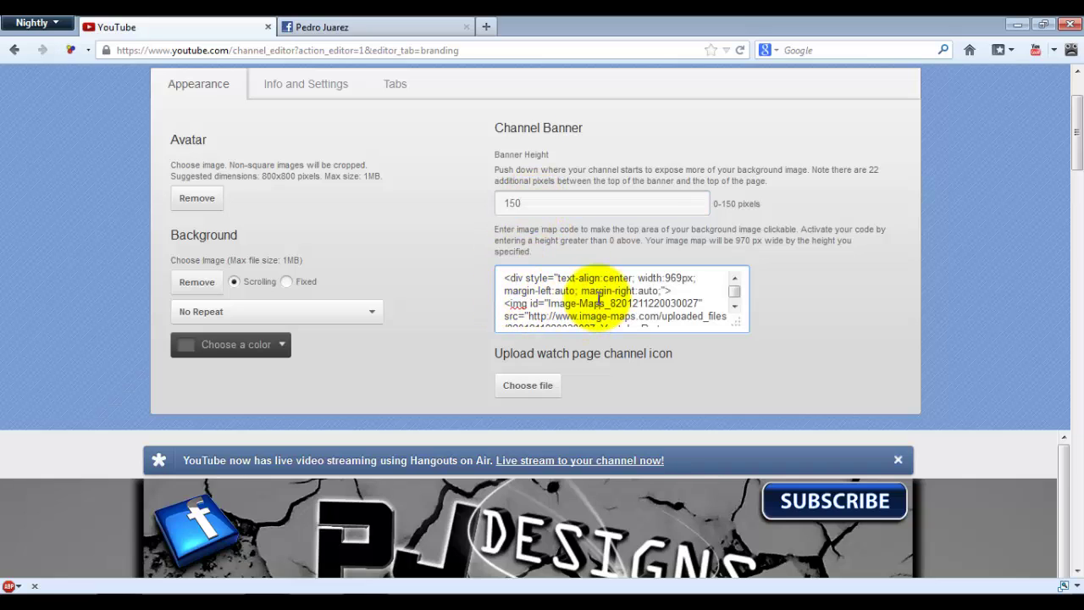
{"action": "mouse_move", "coordinate": [610, 277]}
{"action": "left_mouse_down"}
{"action": "mouse_move", "coordinate": [624, 290]}
{"action": "mouse_move", "coordinate": [593, 310]}
{"action": "left_mouse_up"}
{"action": "left_click", "coordinate": [593, 315]}
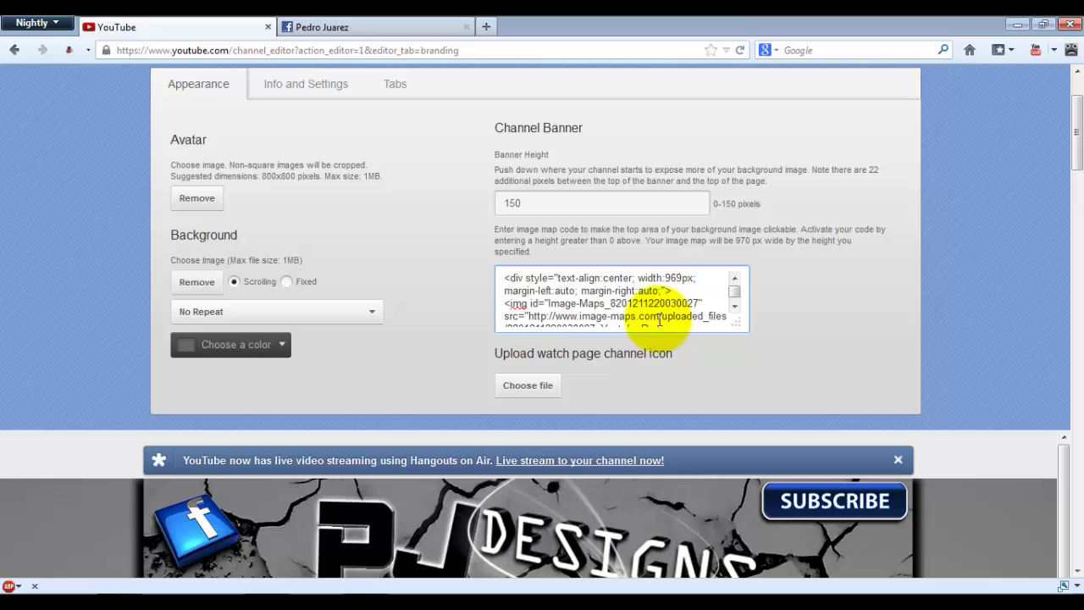
{"action": "right_click", "coordinate": [627, 300]}
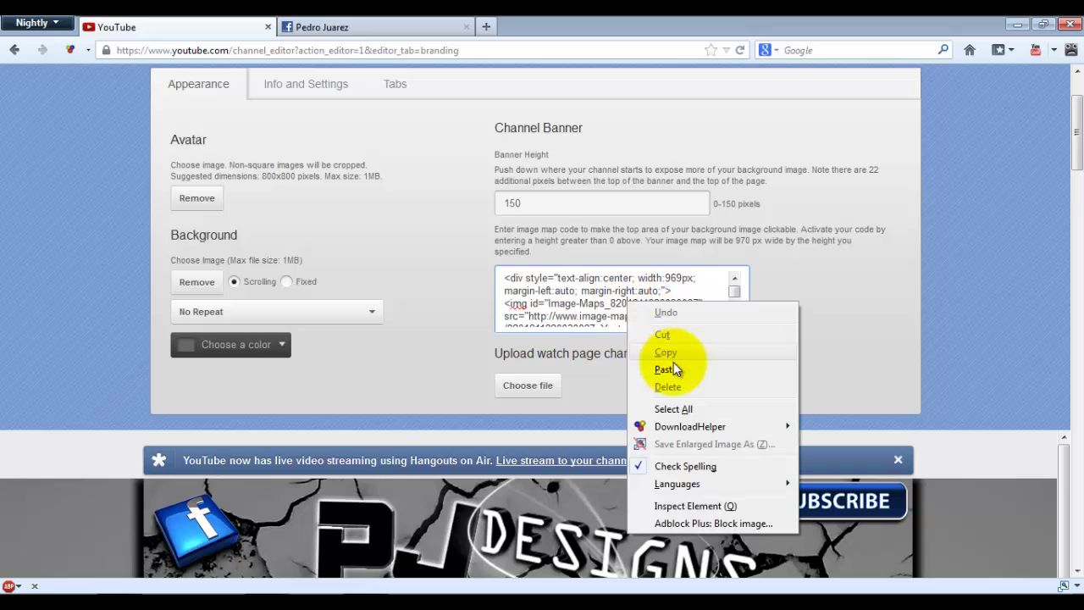
{"action": "left_click", "coordinate": [852, 335]}
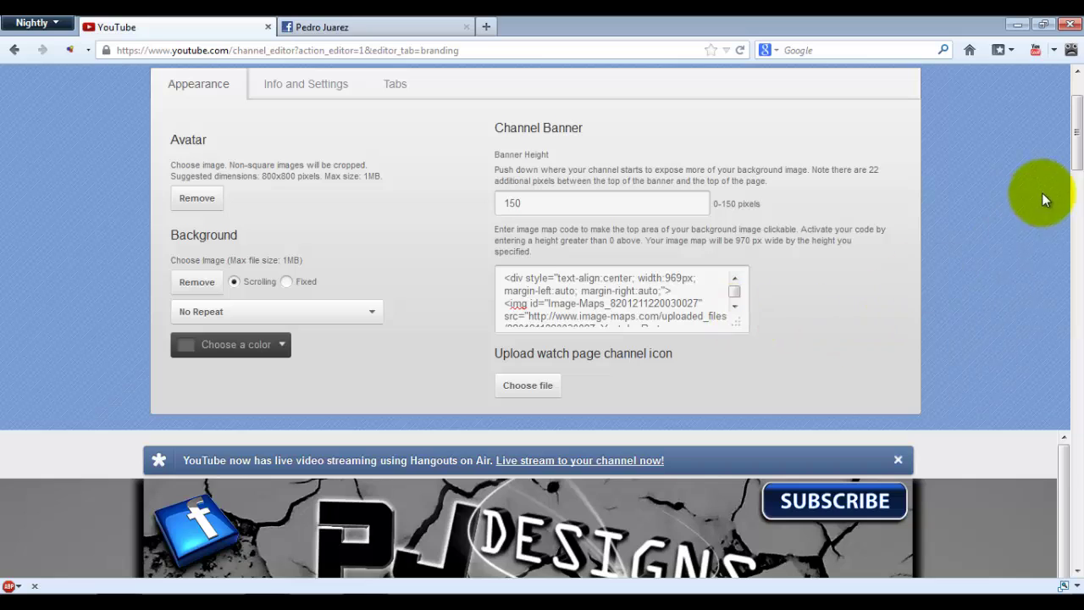
{"action": "left_click_drag", "start_coordinate": [1077, 145], "coordinate": [1074, 71]}
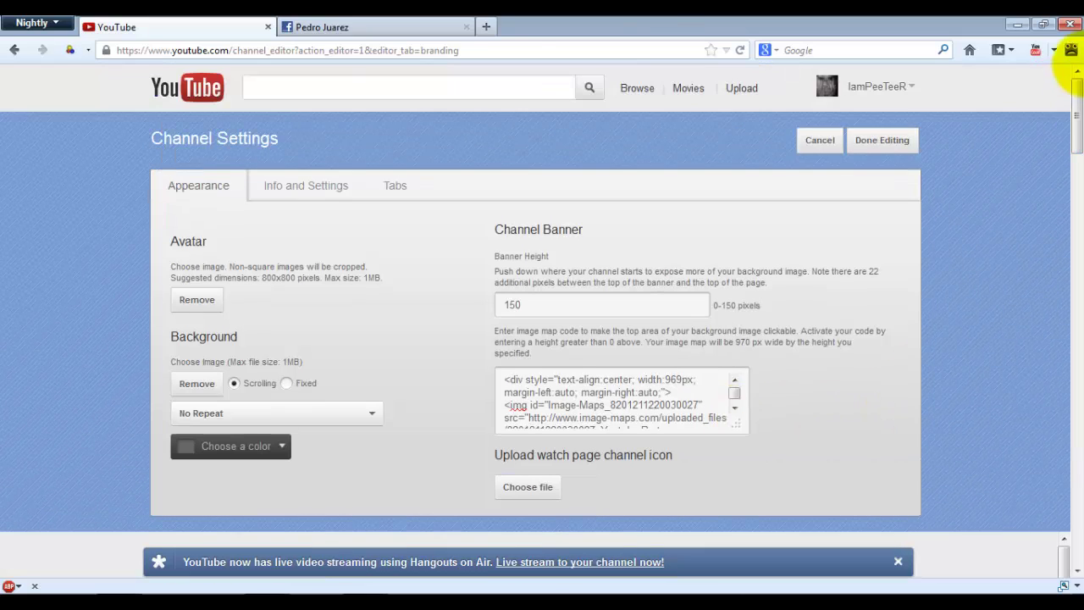
Save the banner settings with Done Editing, review the live channel page, and close the Facebook tab
{"action": "left_click", "coordinate": [885, 157]}
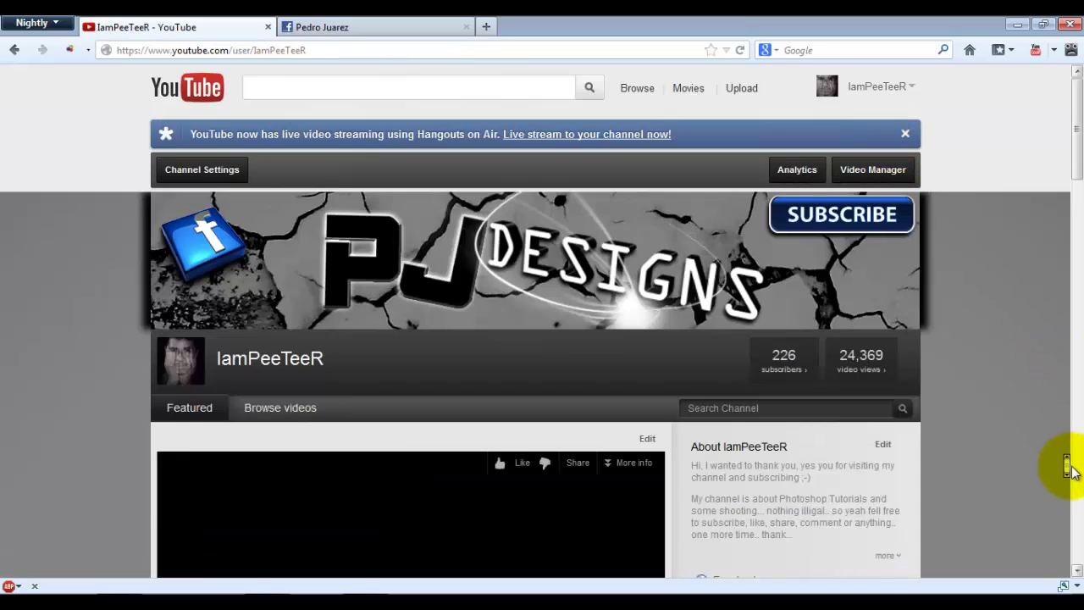
{"action": "scroll", "coordinate": [1068, 468], "scroll_direction": "down", "scroll_amount": 5}
{"action": "scroll", "coordinate": [1069, 468], "scroll_direction": "down", "scroll_amount": 3}
{"action": "scroll", "coordinate": [1069, 468], "scroll_direction": "up", "scroll_amount": 8}
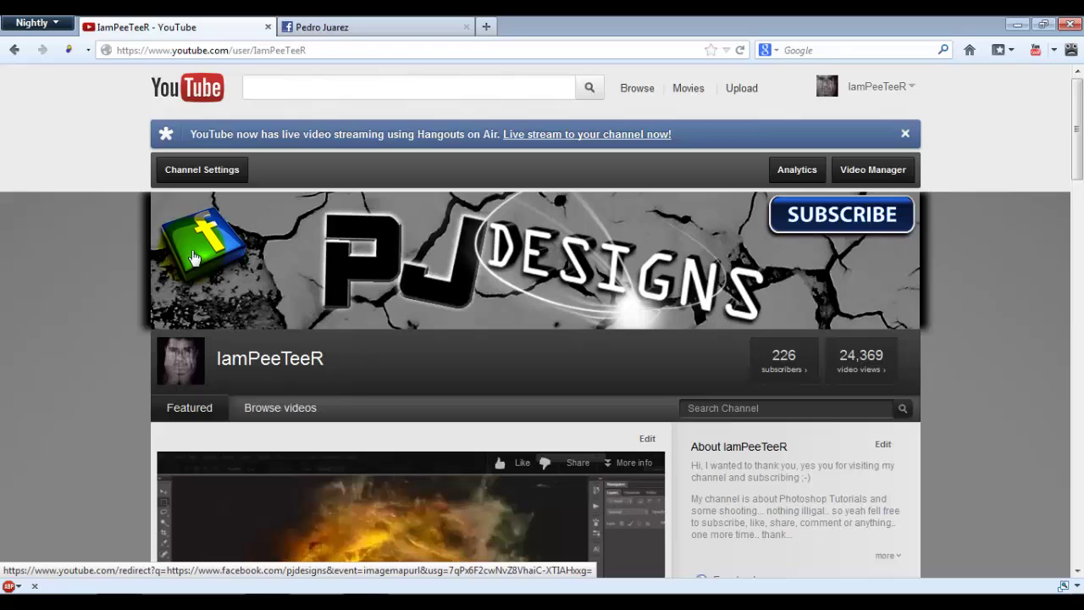
{"action": "left_click", "coordinate": [467, 27]}
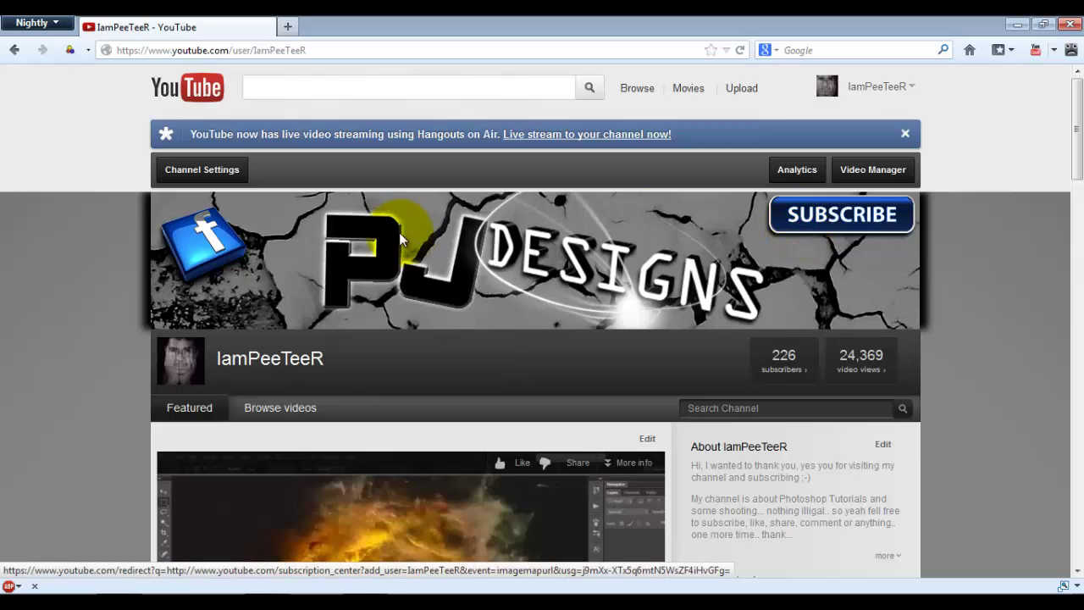
{"action": "left_click", "coordinate": [199, 246]}
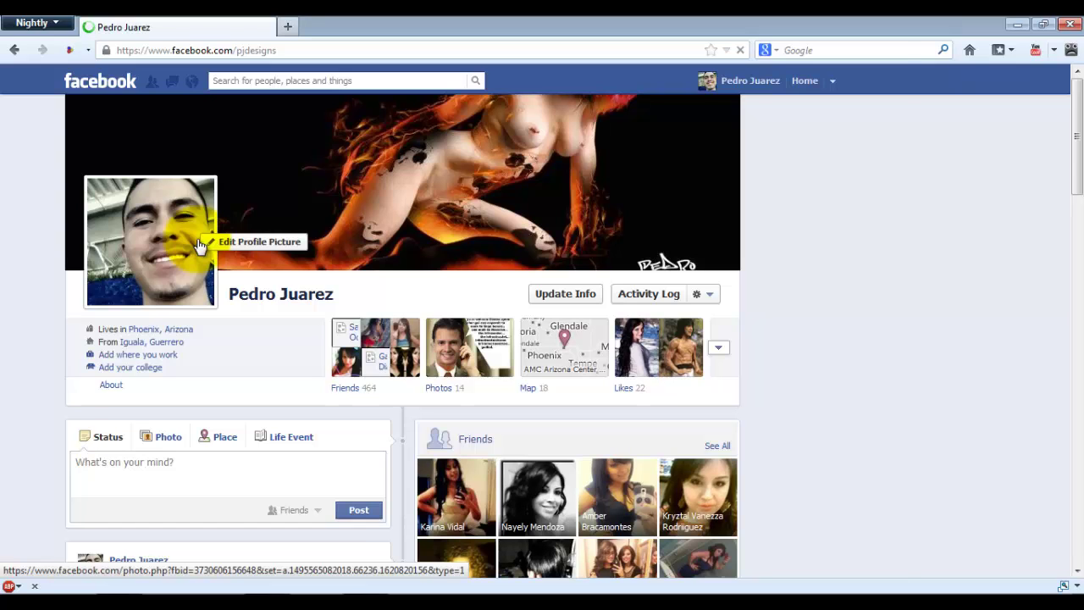
{"action": "left_click", "coordinate": [16, 50]}
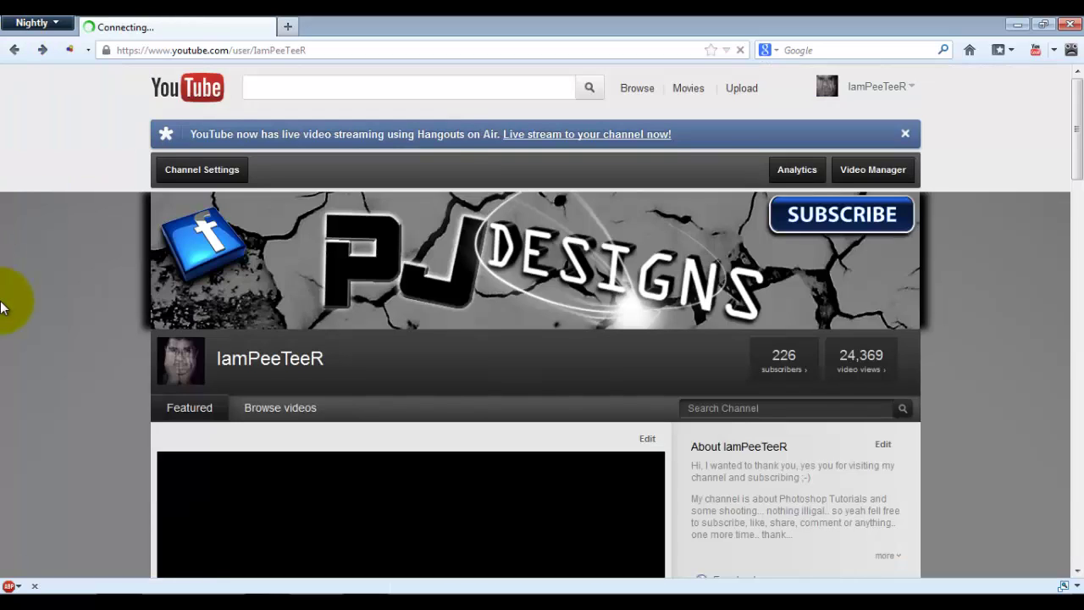
{"action": "scroll", "coordinate": [201, 370], "scroll_direction": "down", "scroll_amount": 2}
{"action": "scroll", "coordinate": [200, 369], "scroll_direction": "down", "scroll_amount": 1}
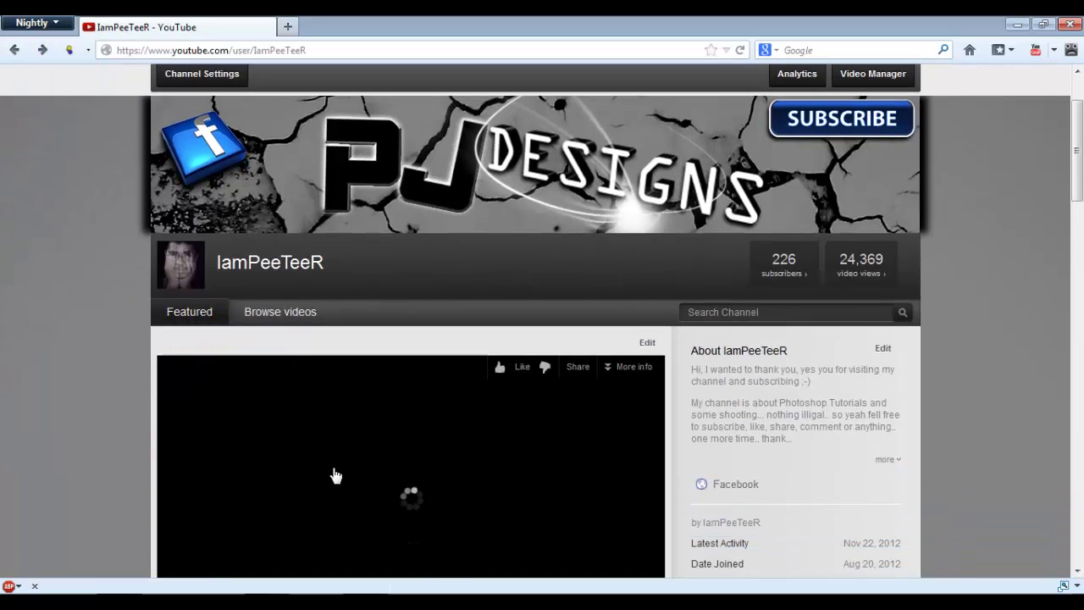